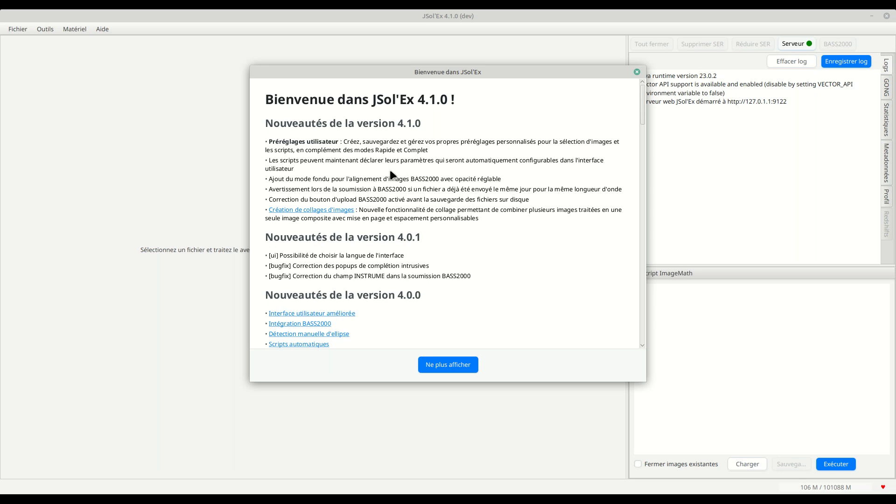
Step: Dismiss the welcome window and process the recent SER file 1047_05.ser in quick mode (Mode rapide)
left_click(635, 70)
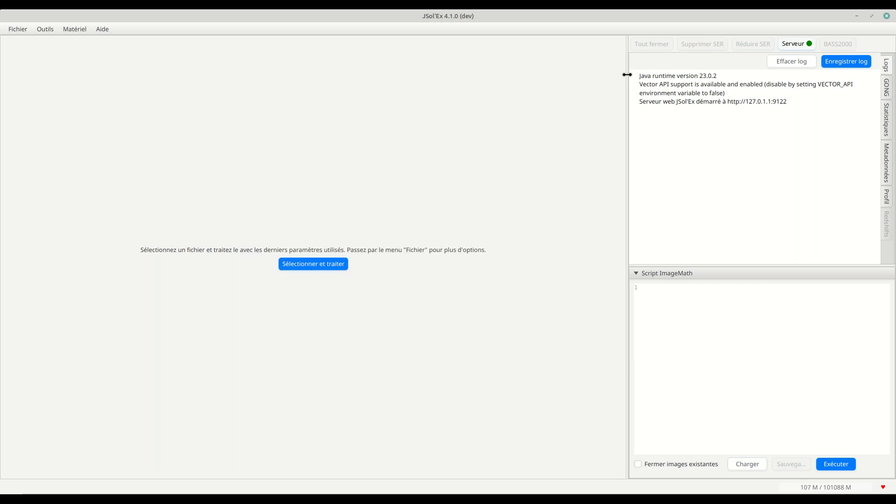
left_click(14, 33)
mouse_move(20, 79)
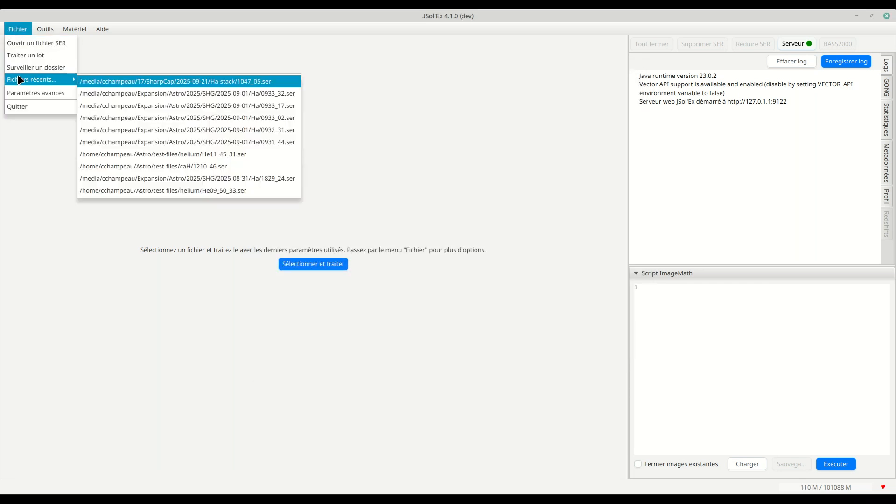
left_click(115, 82)
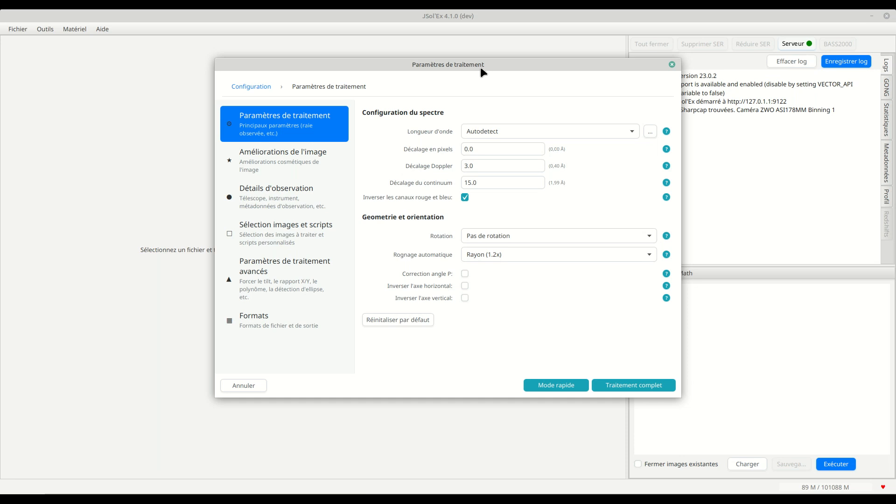
left_click_drag(480, 66, 443, 66)
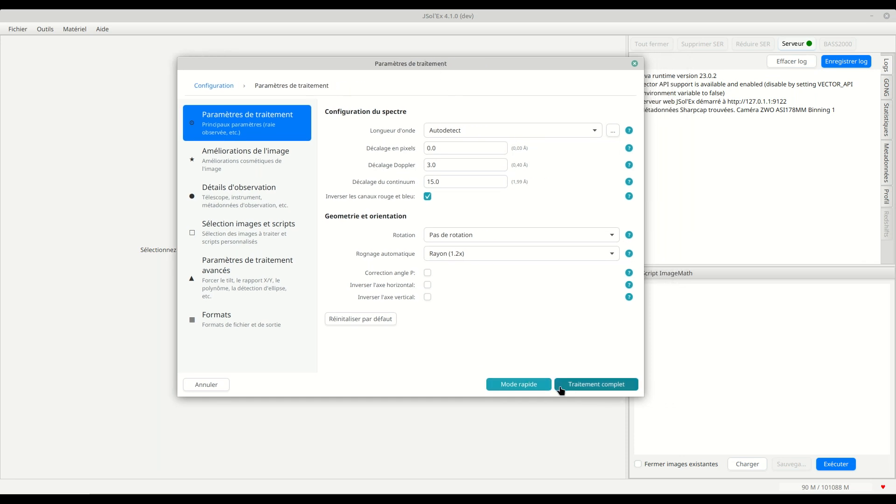
left_click(517, 387)
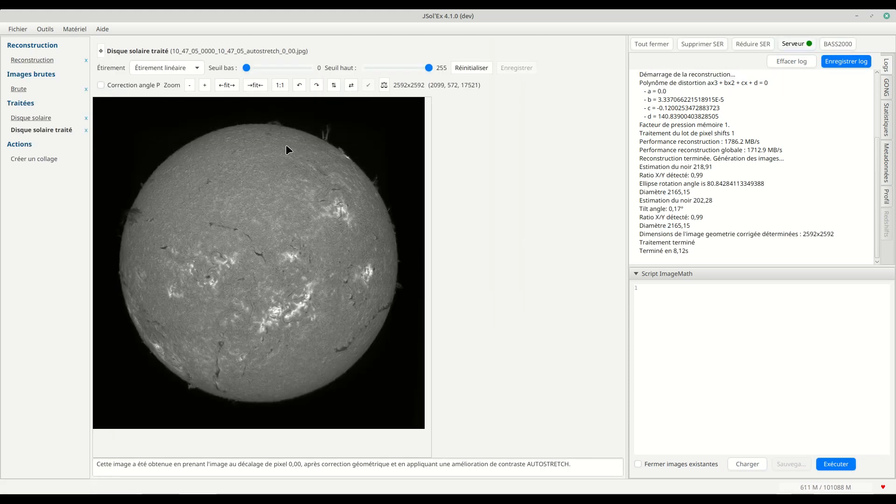
Step: Start the BASS2000 submission assistant and, at its orientation check, preview the blinking comparison with the GONG reference
left_click(837, 49)
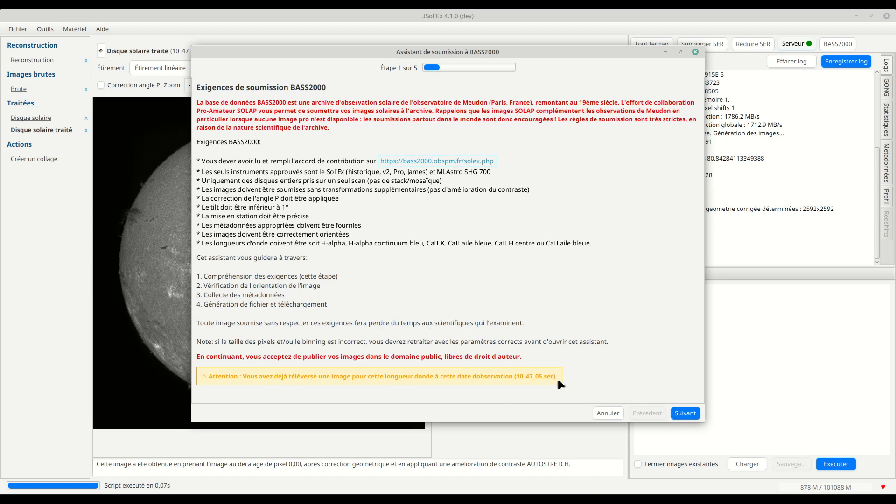
left_click(683, 414)
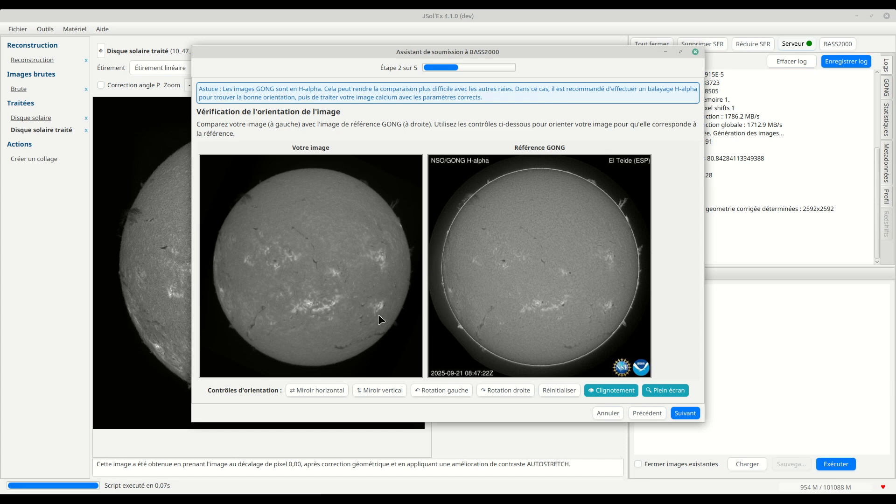
left_click(604, 393)
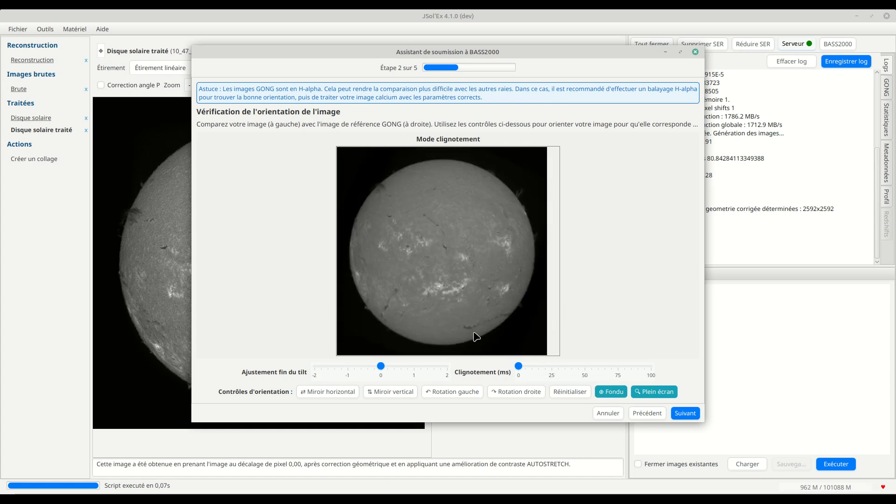
left_click(606, 392)
left_click(603, 393)
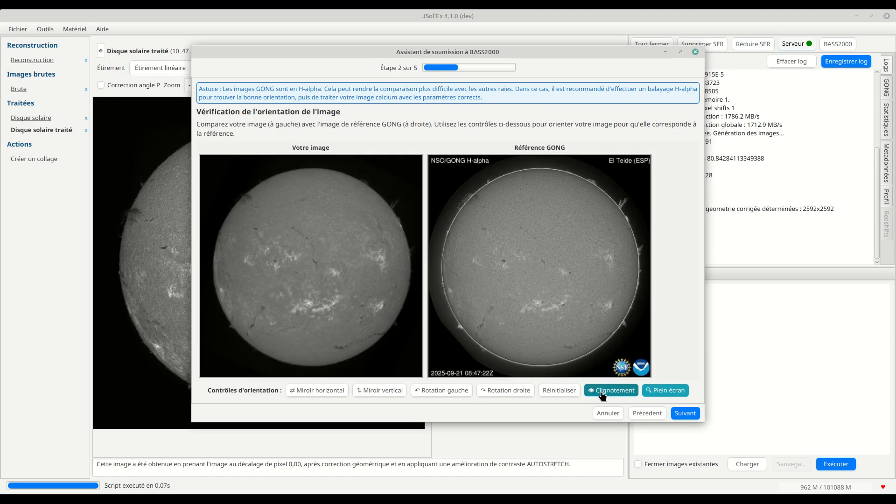
Step: Compare the solar image with the GONG reference in full screen, using fade mode at about 40 %
left_click(665, 392)
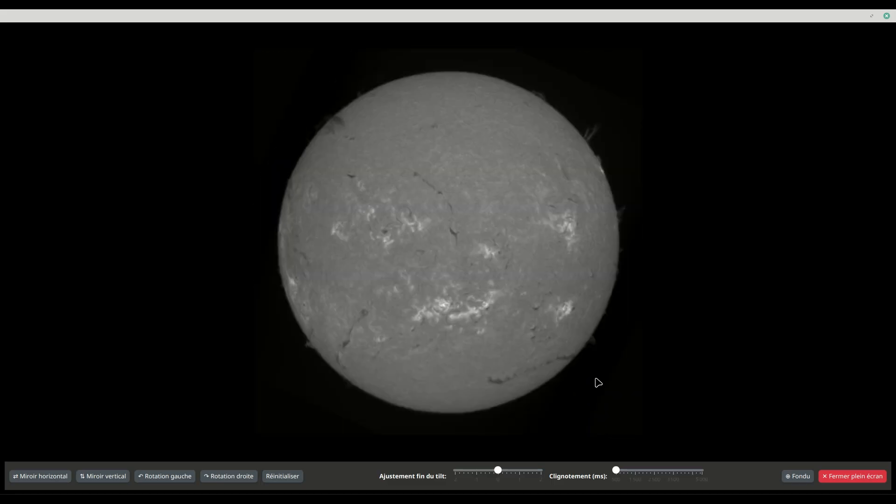
left_click(798, 475)
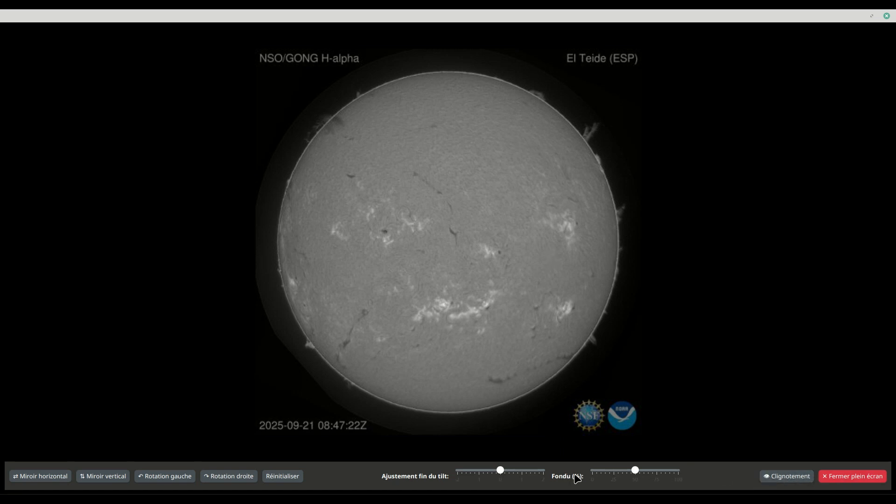
mouse_move(635, 470)
left_mouse_down()
mouse_move(579, 480)
mouse_move(665, 480)
mouse_move(580, 480)
mouse_move(688, 471)
mouse_move(579, 476)
mouse_move(652, 474)
mouse_move(602, 483)
mouse_move(635, 476)
mouse_move(627, 476)
left_mouse_up()
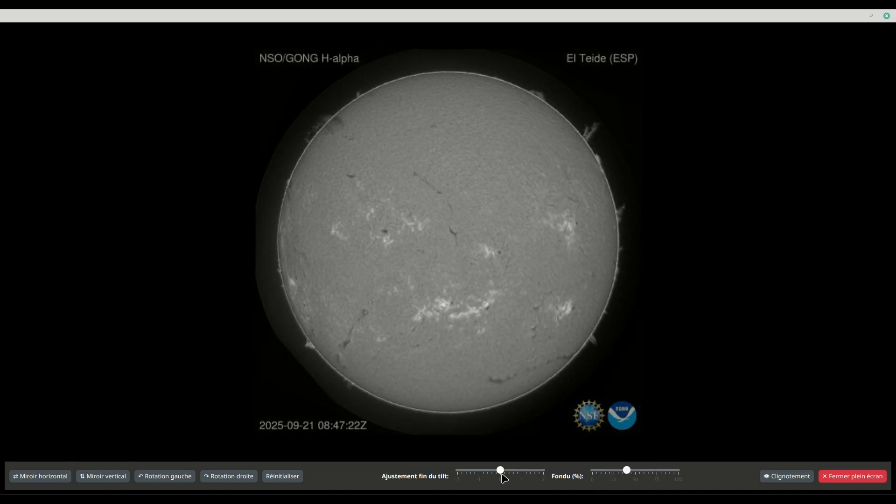
Step: Try a fine tilt adjustment of -2 with the fade near 50 %, restore the tilt to 0 and leave full screen
left_click_drag(502, 475, 457, 474)
mouse_move(627, 473)
left_mouse_down()
mouse_move(594, 474)
mouse_move(667, 471)
mouse_move(593, 462)
mouse_move(659, 460)
mouse_move(626, 457)
mouse_move(636, 468)
left_mouse_up()
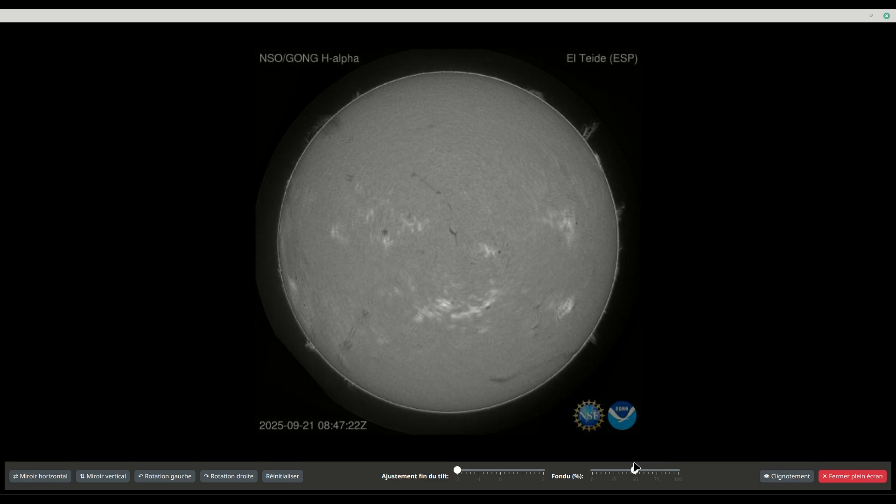
left_click(474, 471)
left_click_drag(484, 474, 499, 472)
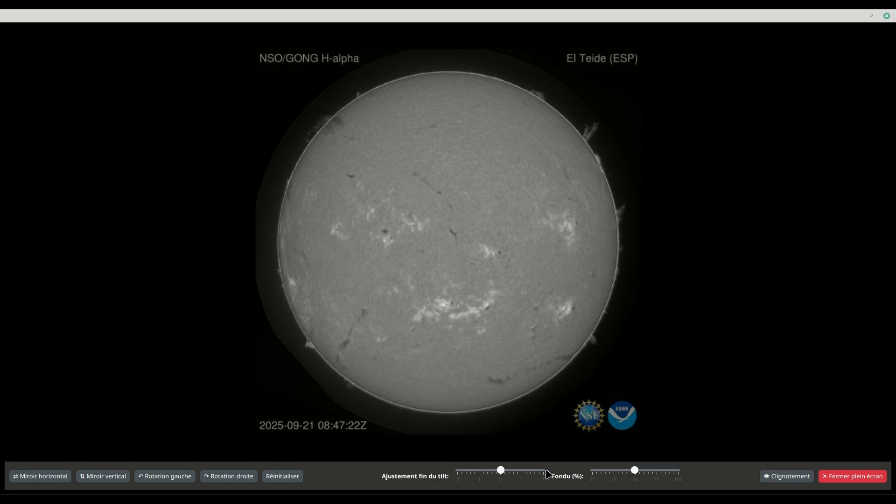
mouse_move(637, 474)
left_mouse_down()
mouse_move(610, 471)
mouse_move(679, 471)
mouse_move(596, 471)
mouse_move(661, 471)
mouse_move(629, 470)
left_mouse_up()
left_click(836, 479)
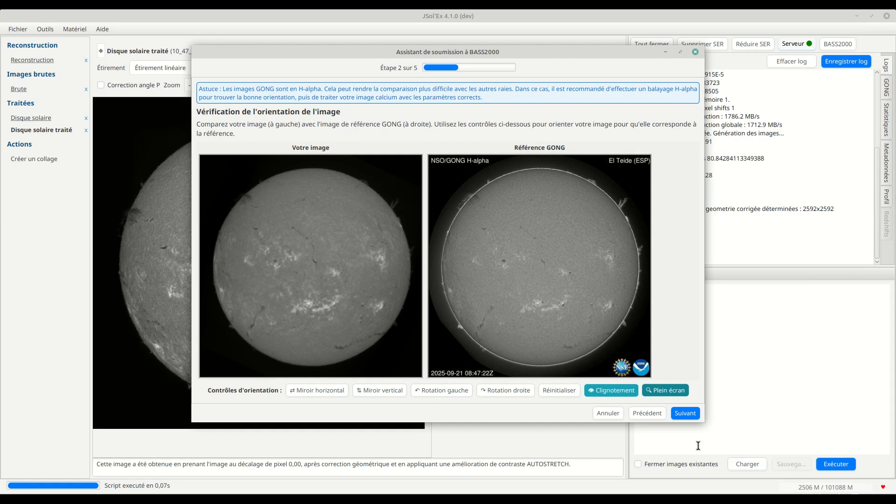
Step: Check the alignment in blink and fade modes within the assistant, and advance the submission to the upload stage
left_click(610, 393)
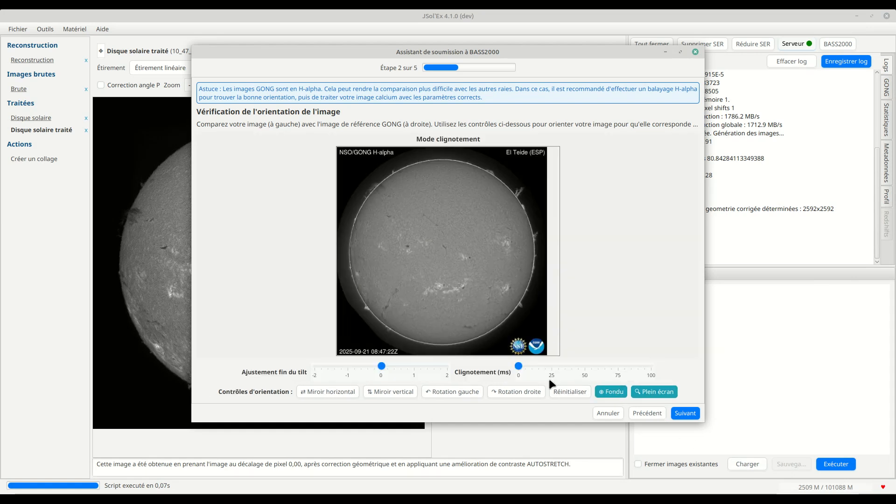
left_click(611, 392)
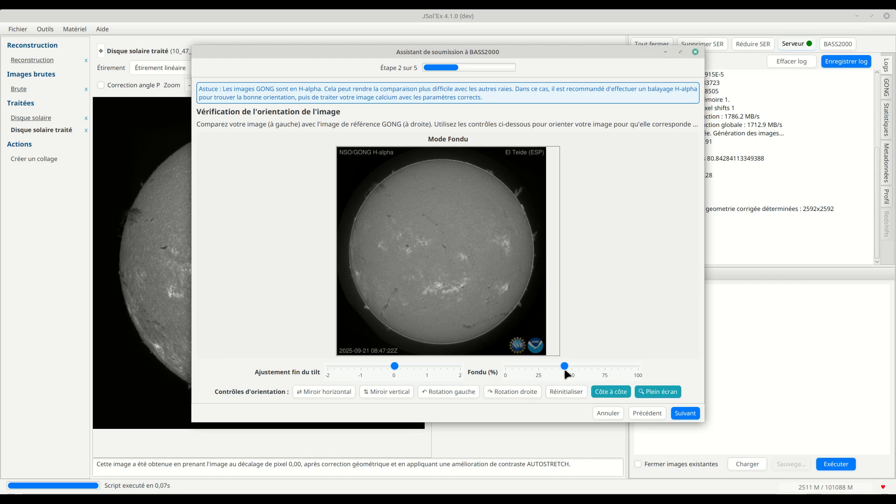
left_click(685, 413)
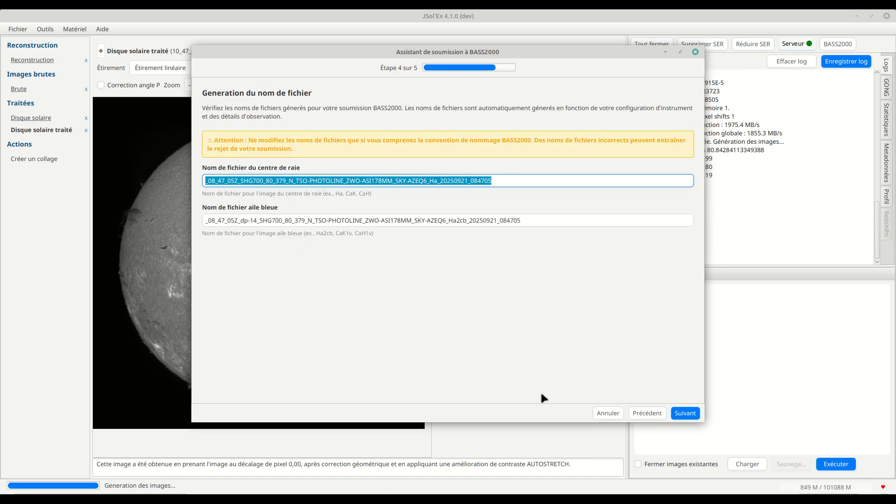
left_click(685, 413)
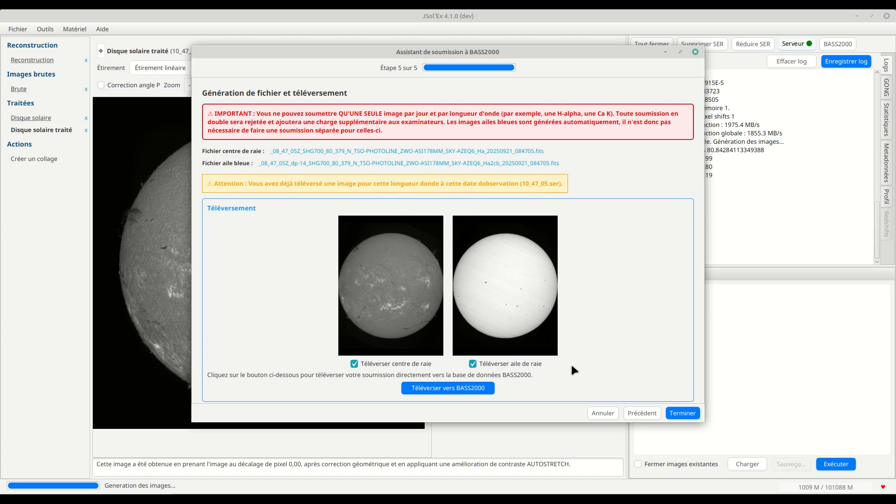
Step: Try to upload the line-centre and blue-wing images to BASS2000, decline the duplicate upload and close the assistant
scroll(616, 340, "down", 1)
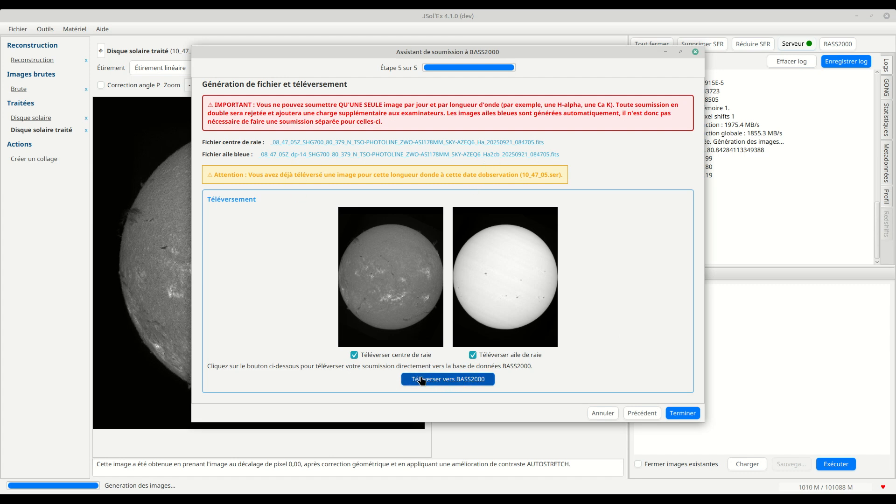
left_click(439, 383)
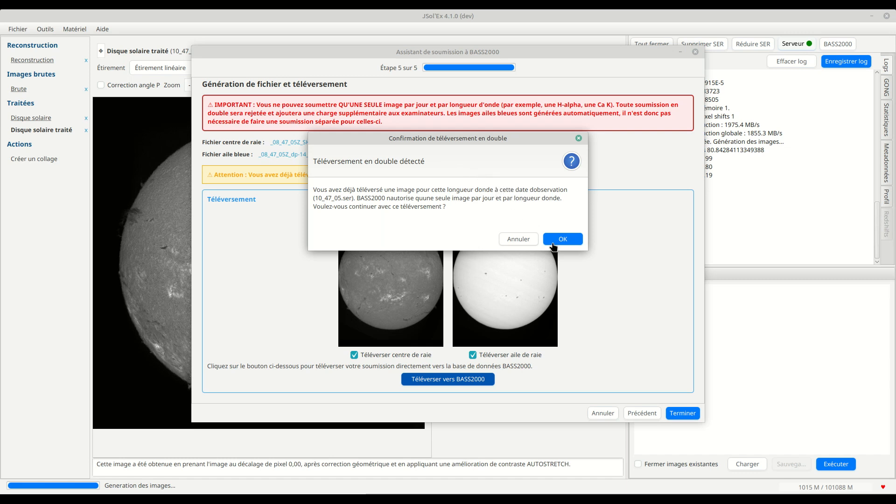
left_click(518, 239)
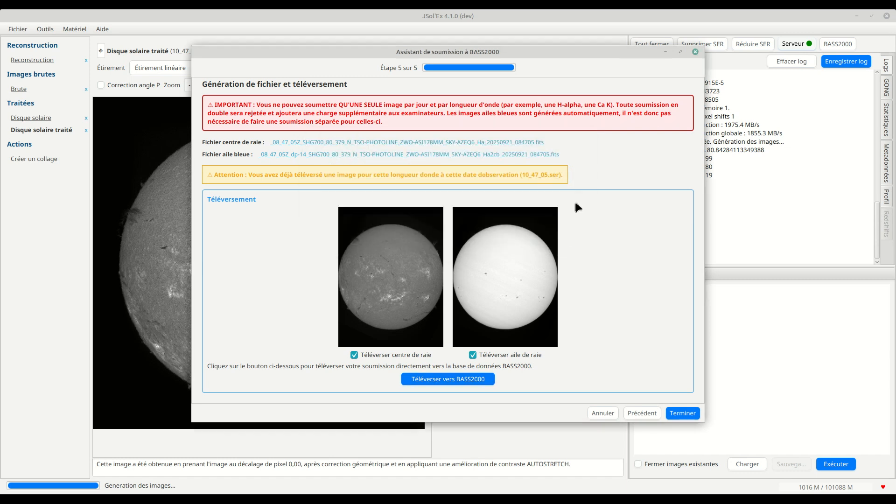
left_click(695, 52)
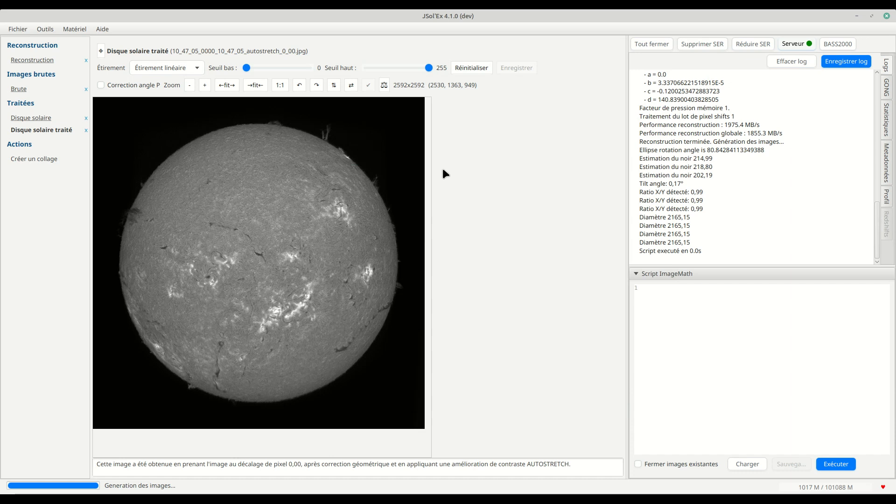
Step: Reopen the recent file 1047_05.ser, review its image and script selection options, and process it in quick mode
left_click(25, 31)
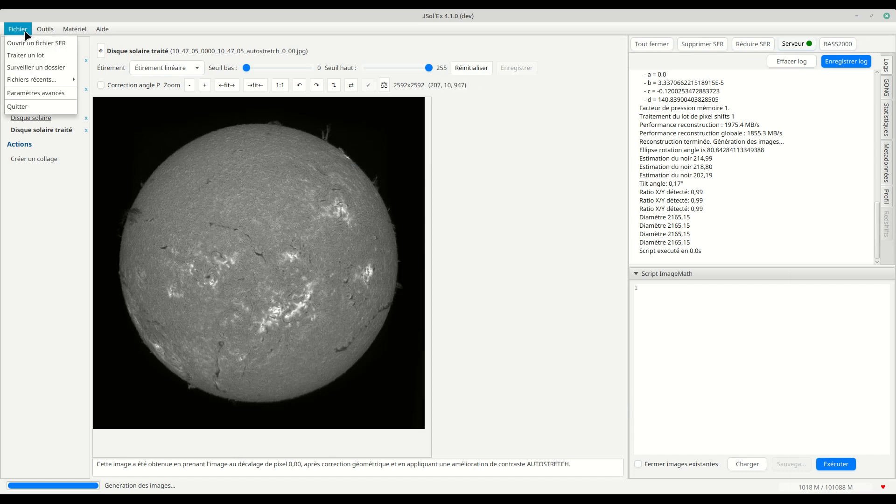
mouse_move(35, 86)
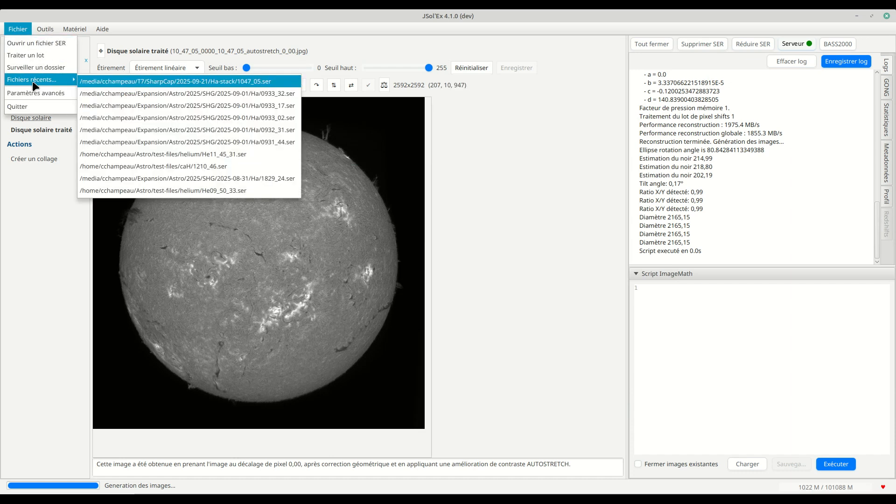
left_click(86, 82)
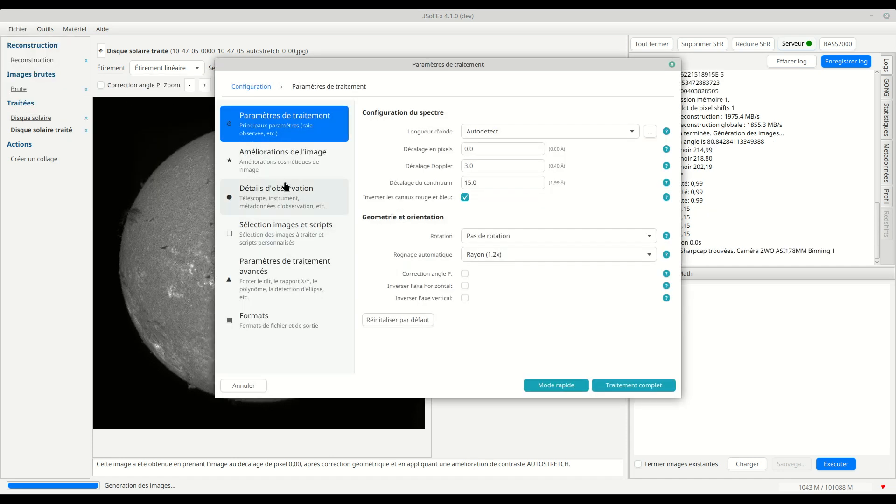
left_click(294, 224)
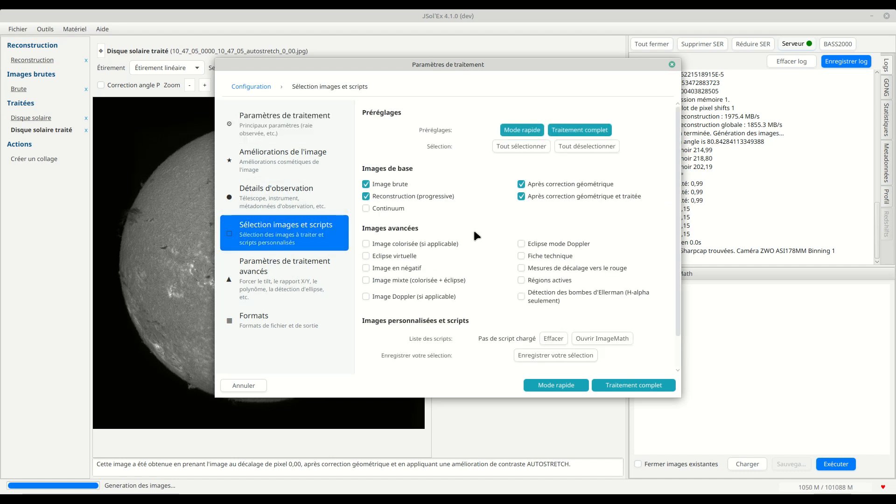
scroll(473, 228, "down", 2)
scroll(473, 228, "up", 2)
scroll(451, 266, "down", 2)
scroll(450, 248, "up", 2)
scroll(449, 234, "down", 2)
scroll(433, 230, "up", 2)
left_click(556, 385)
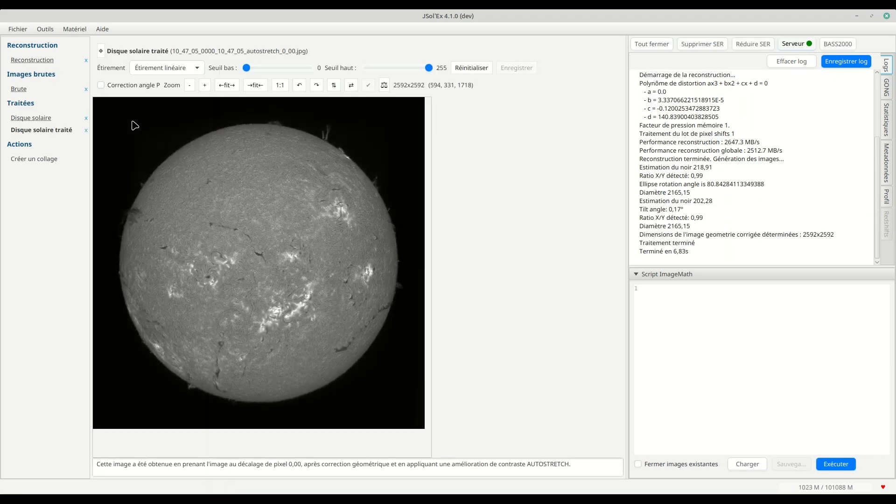
Step: Reopen the recent file 1047_05.ser and bring up the custom images and scripts options in its processing parameters
left_click(15, 30)
mouse_move(23, 83)
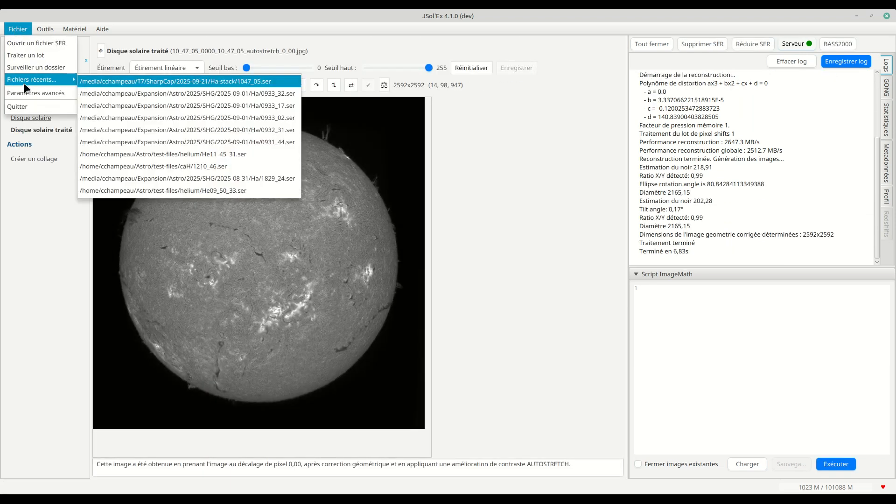
left_click(138, 82)
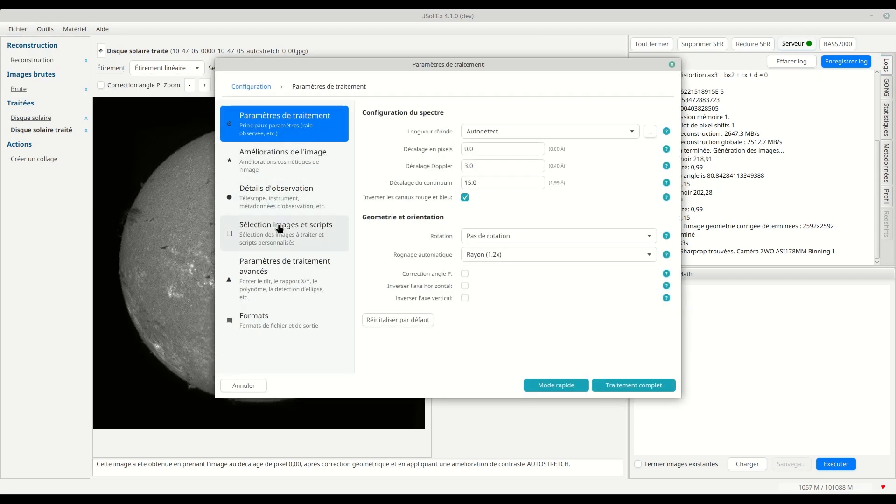
left_click(278, 236)
scroll(444, 242, "down", 2)
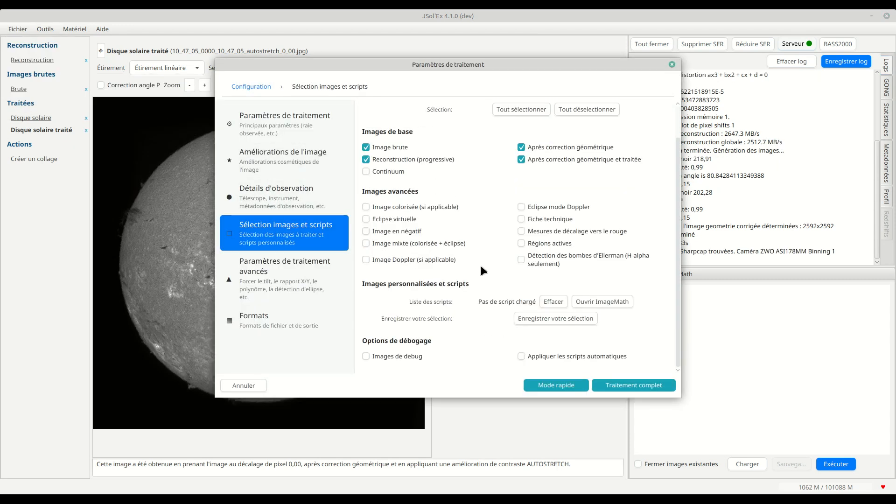
Step: Load the ImageMath script stack-Ha-aggressive-unsharp.math from the T7 drive and add it to the processing scripts
left_click(592, 301)
left_click(571, 313)
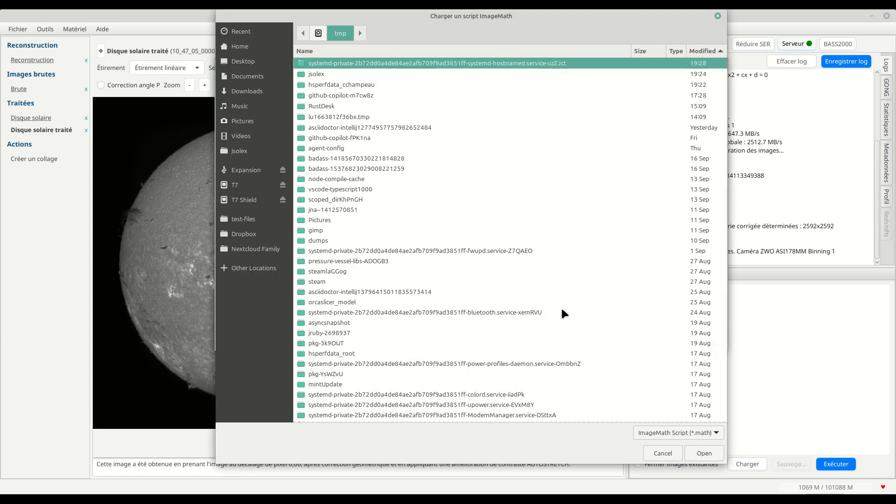
left_click(248, 189)
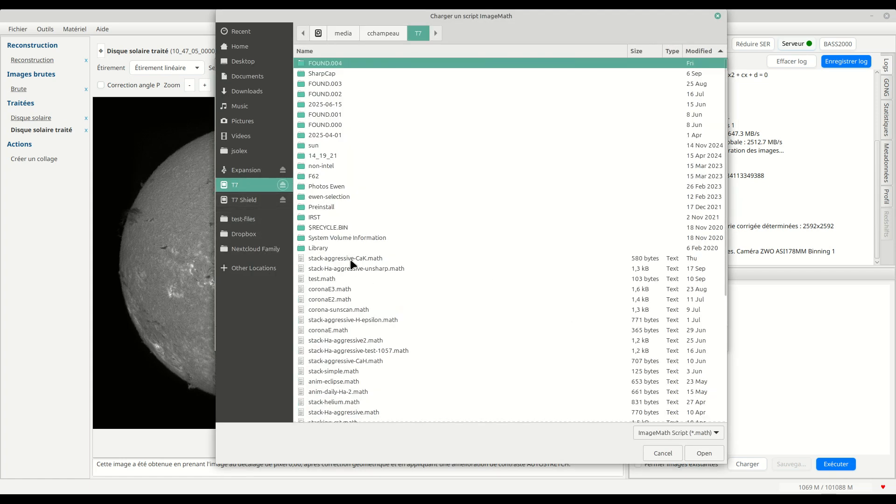
double_click(341, 269)
scroll(459, 204, "down", 4)
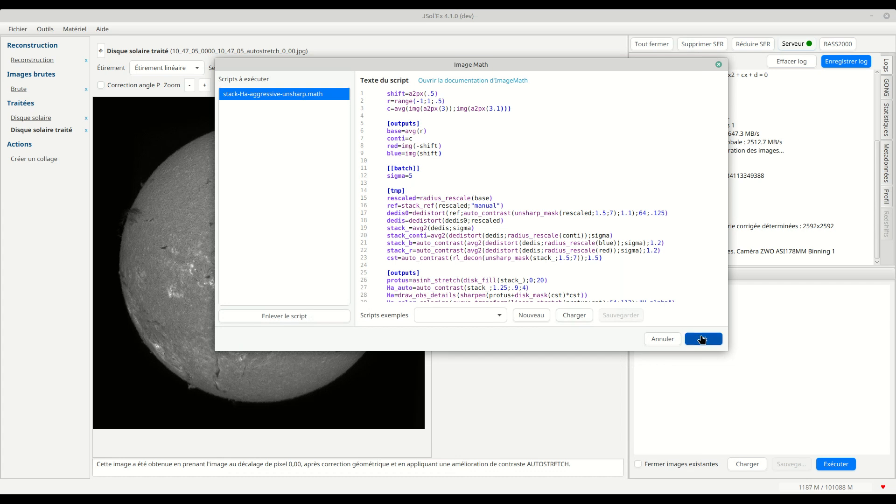
left_click(703, 338)
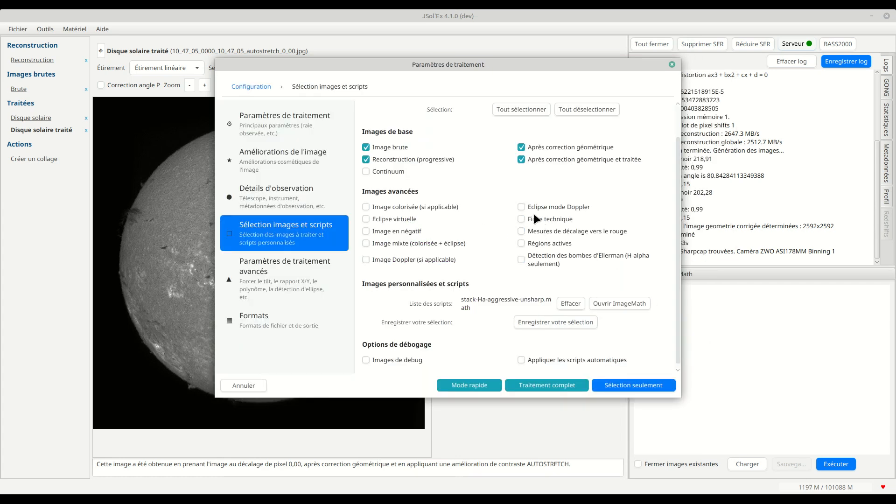
Step: Add the continuum and active regions images to the selection and save it with its script as the user preset "Stacking Ha"
left_click(521, 244)
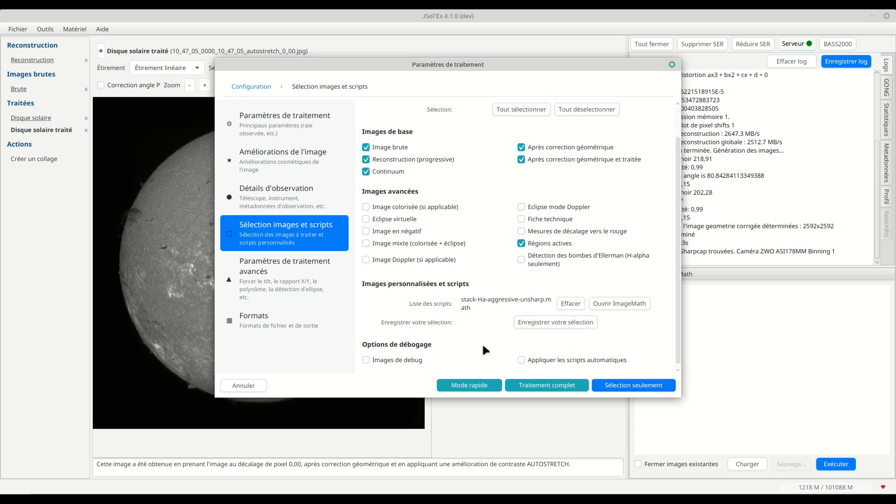
scroll(482, 319, "down", 1)
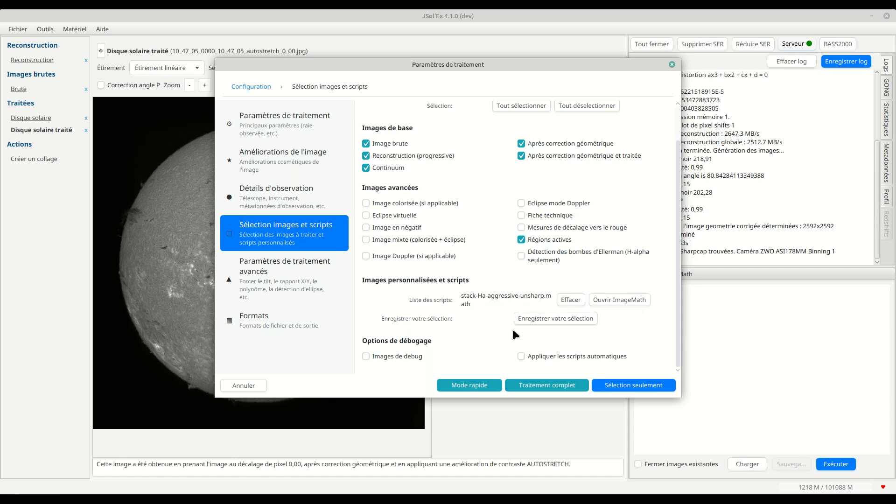
left_click(543, 322)
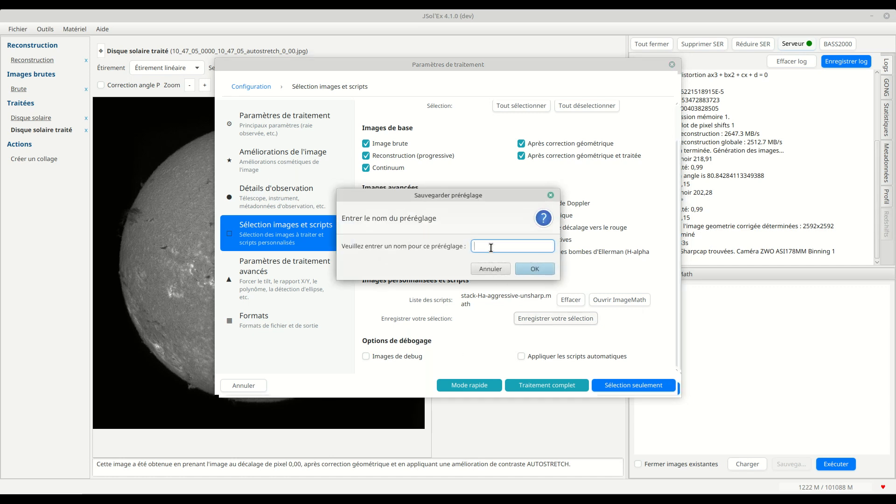
type("S")
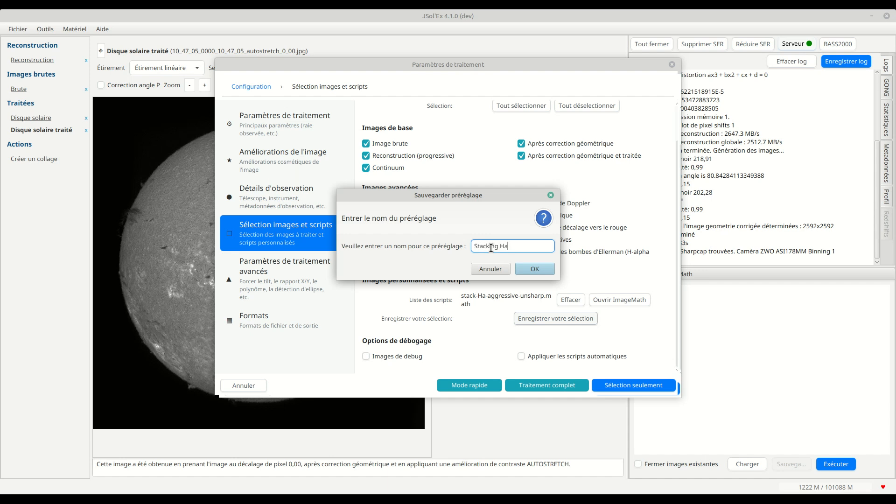
type("tacking Ha")
left_click(531, 268)
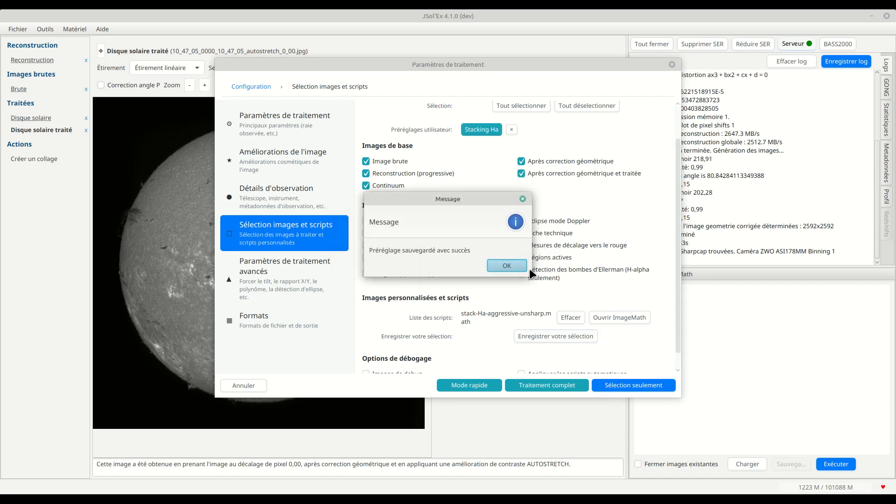
left_click(497, 260)
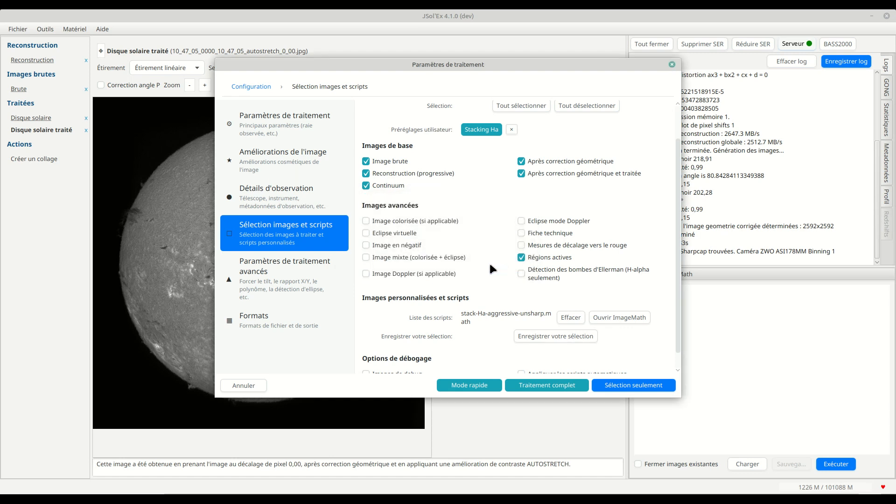
Step: Process the file in quick mode, accepting that the current image and script selection is ignored
scroll(495, 233, "up", 1)
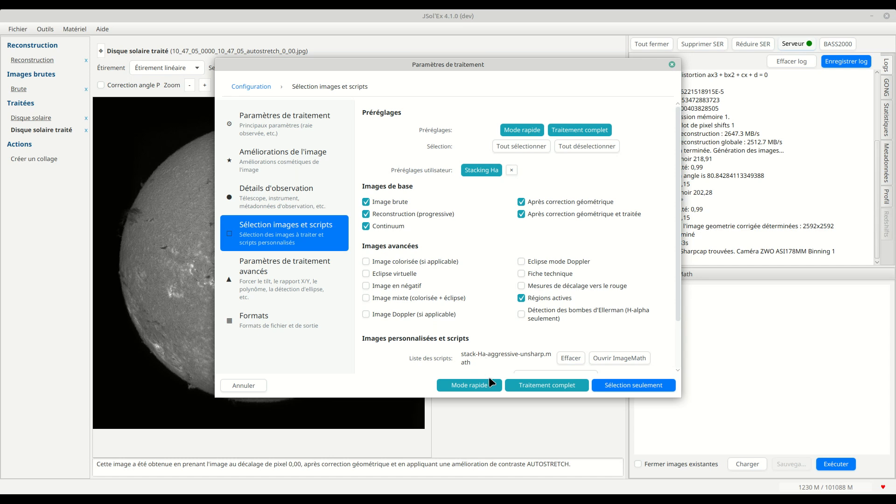
left_click(476, 386)
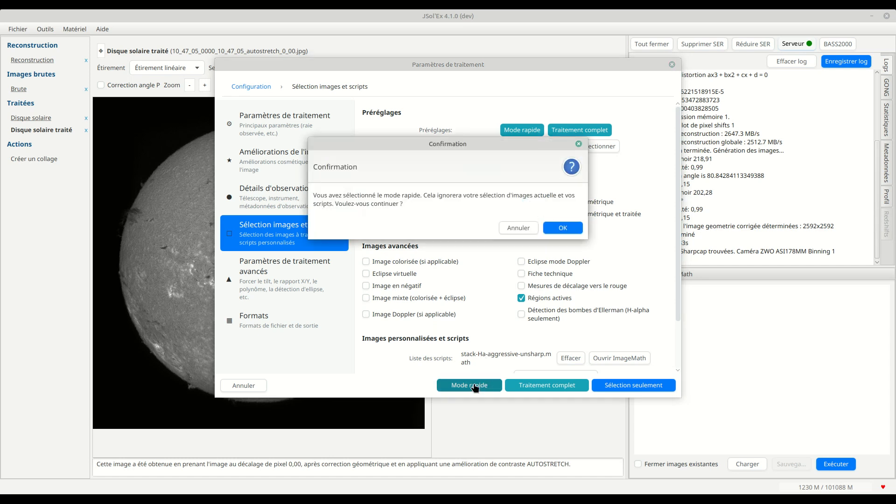
left_click(562, 227)
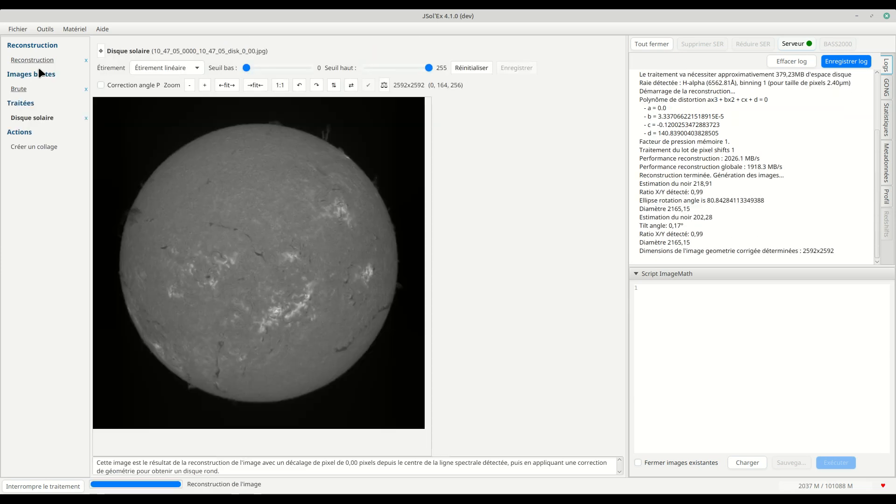
Step: Start a batch with 10_47_05.ser, 10_46_50.ser and 10_46_34.ser from the Ha-stack folder, without adding further files
left_click(18, 29)
left_click(21, 56)
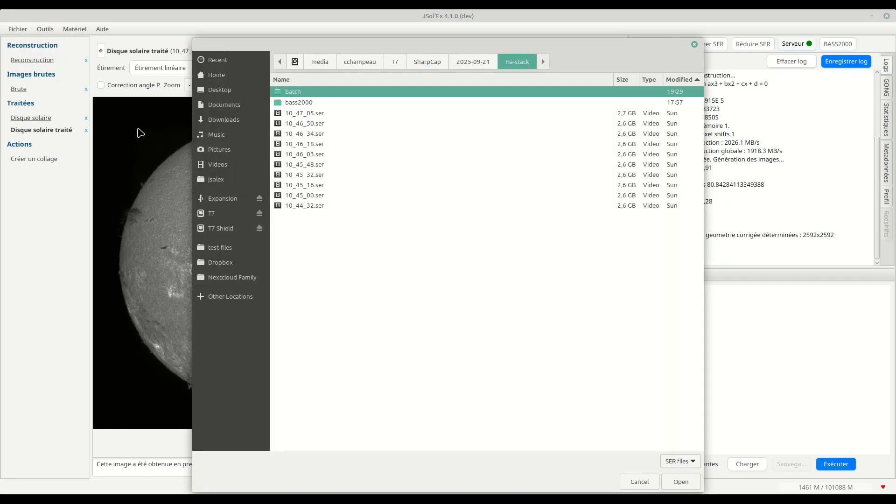
left_click(301, 113)
left_click(302, 134, "shift")
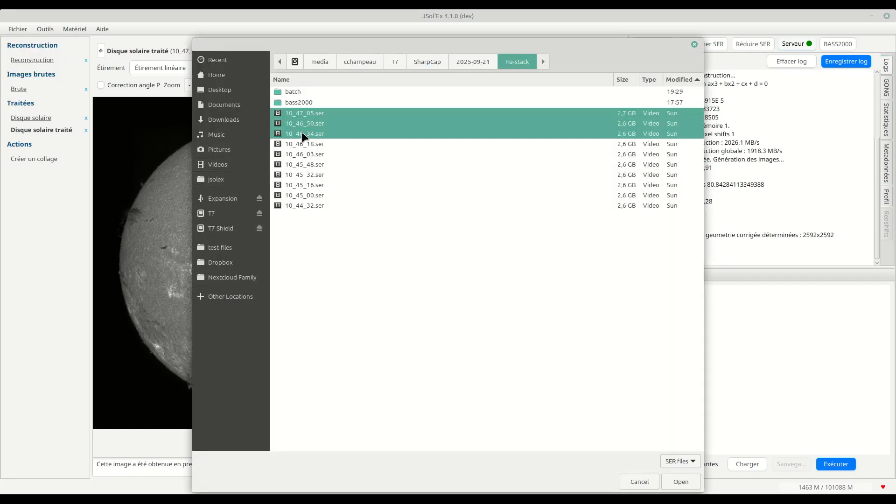
left_click(678, 481)
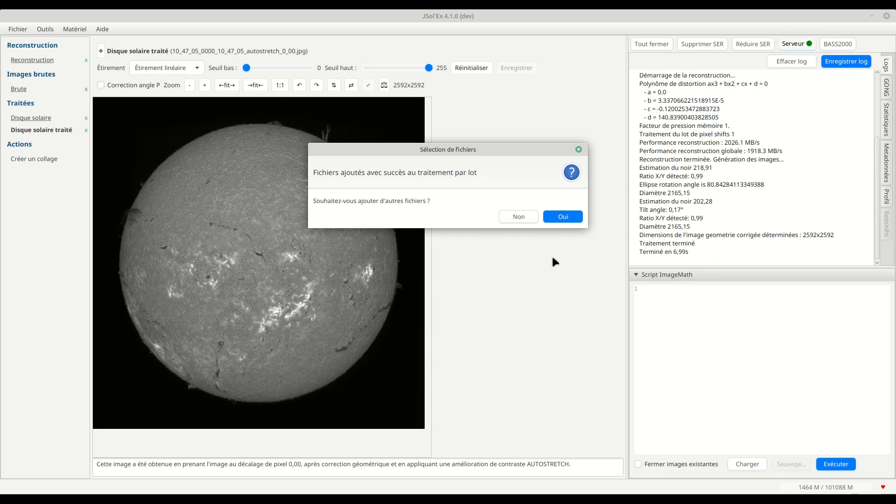
left_click(533, 217)
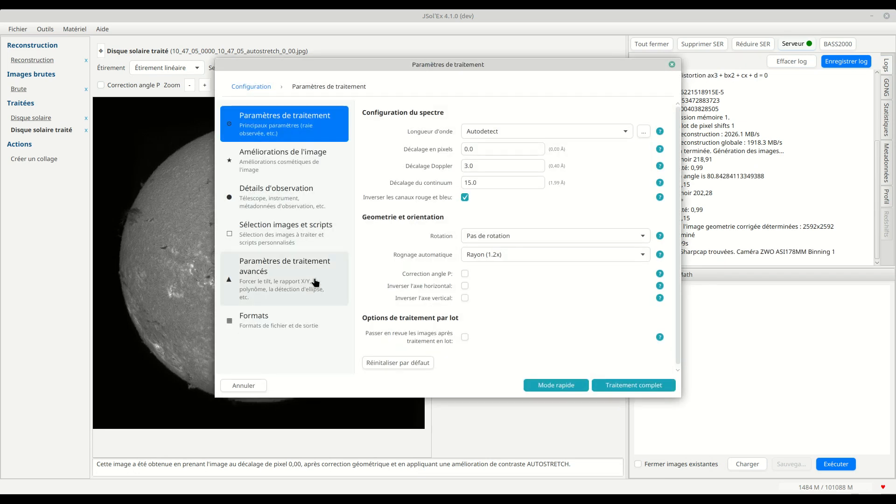
Step: Apply the "Stacking Ha" user preset to the batch's image and script selection and process only that selection
left_click(264, 235)
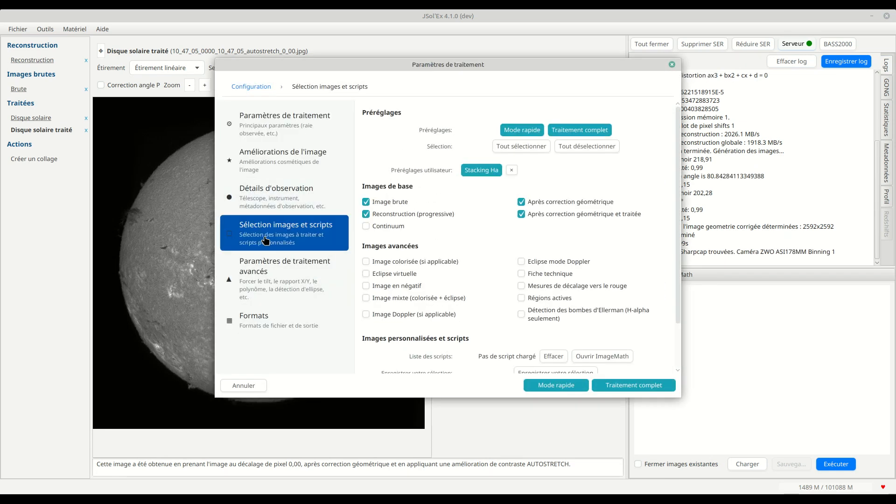
left_click(480, 170)
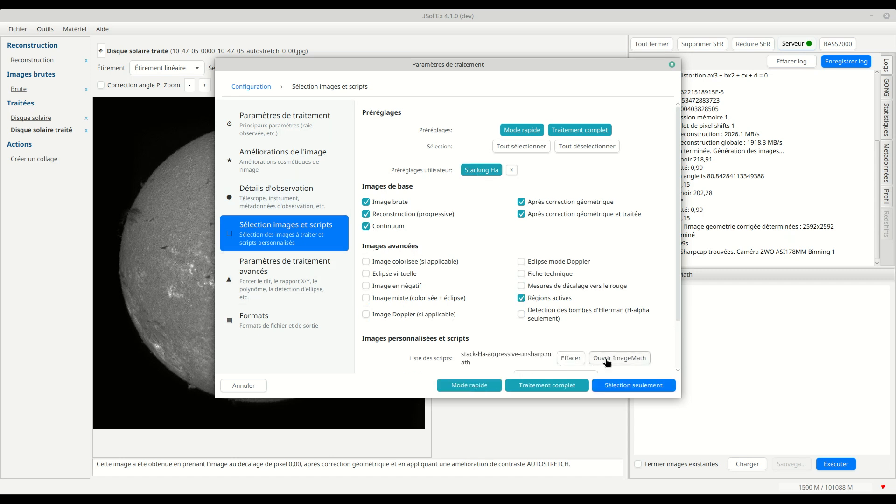
scroll(529, 341, "down", 3)
left_click(622, 390)
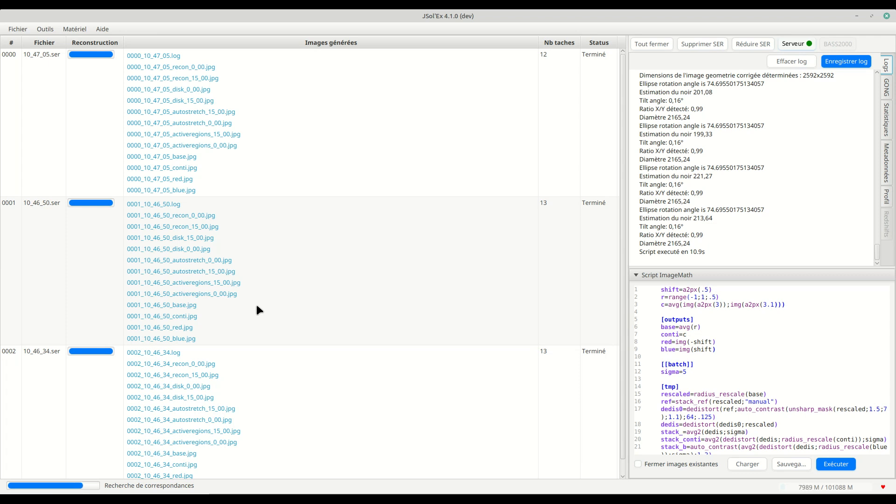
Step: Review the generated batch files and view the stacked Ha, inverse, ar and doppler_eclipse images
scroll(710, 396, "down", 5)
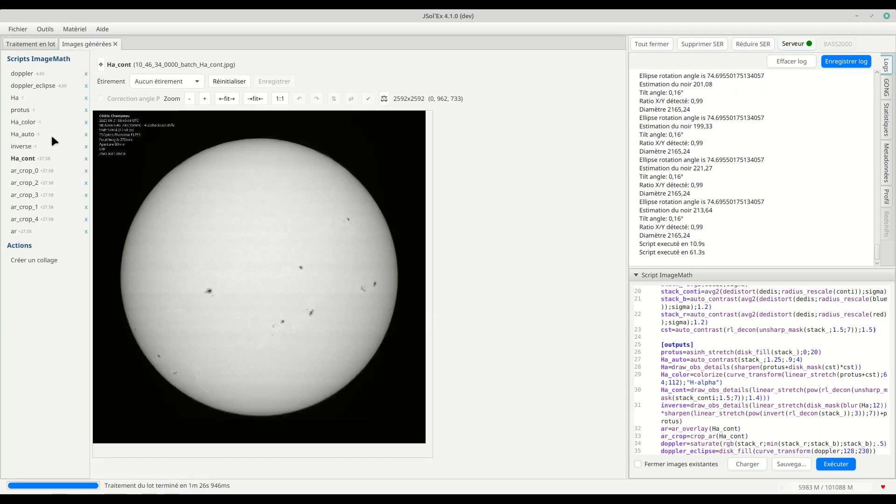
left_click(15, 98)
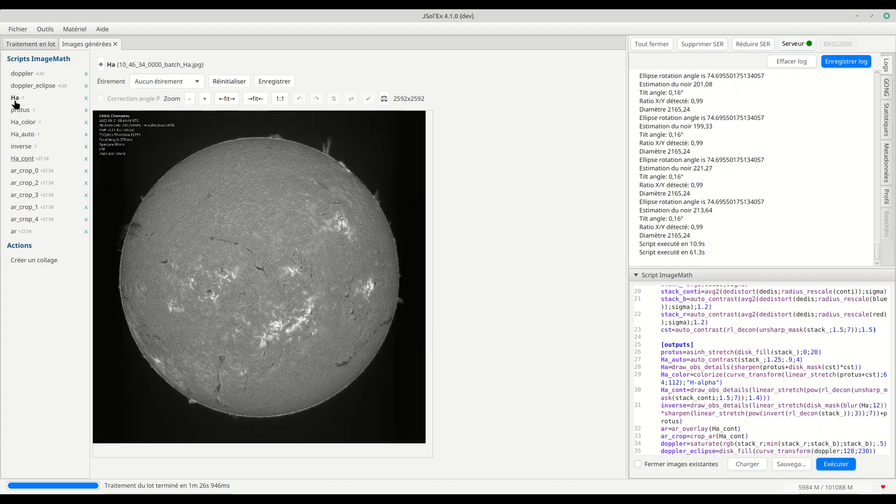
left_click(20, 148)
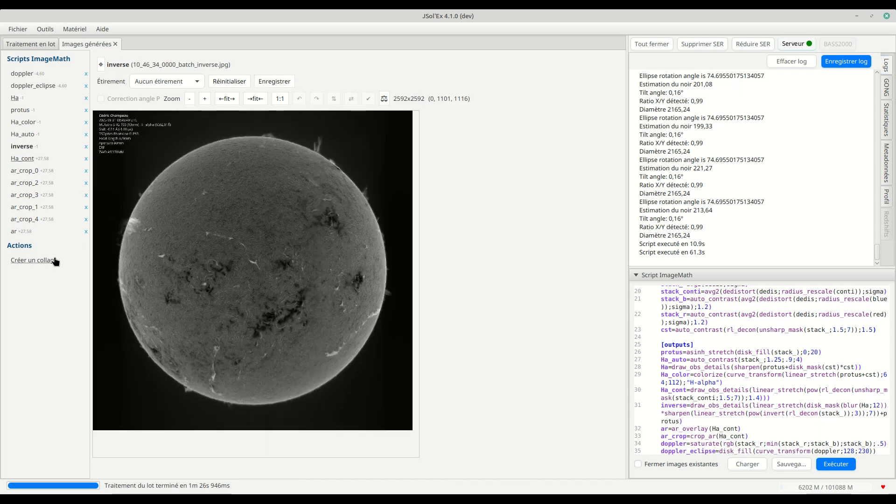
left_click(13, 232)
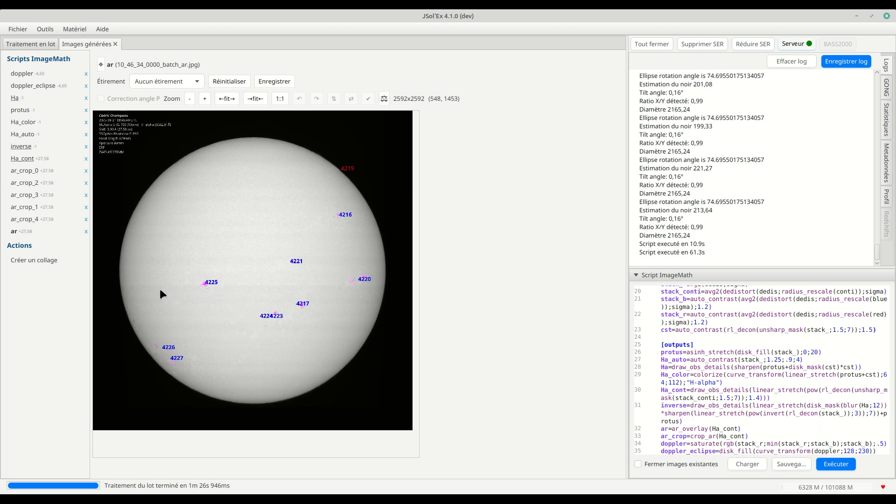
left_click(22, 85)
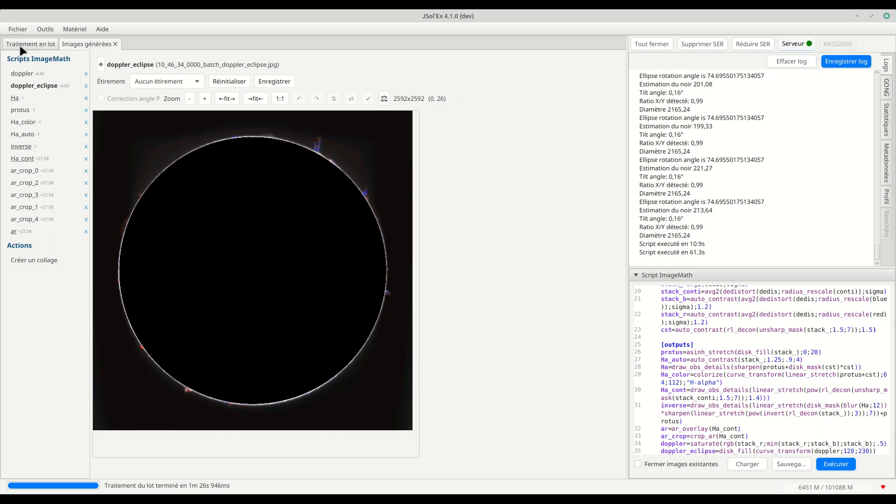
left_click(19, 28)
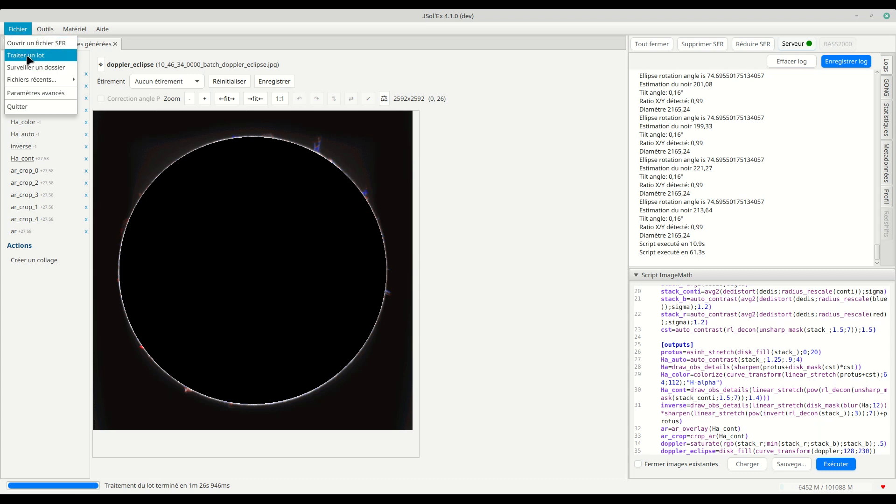
left_click(30, 56)
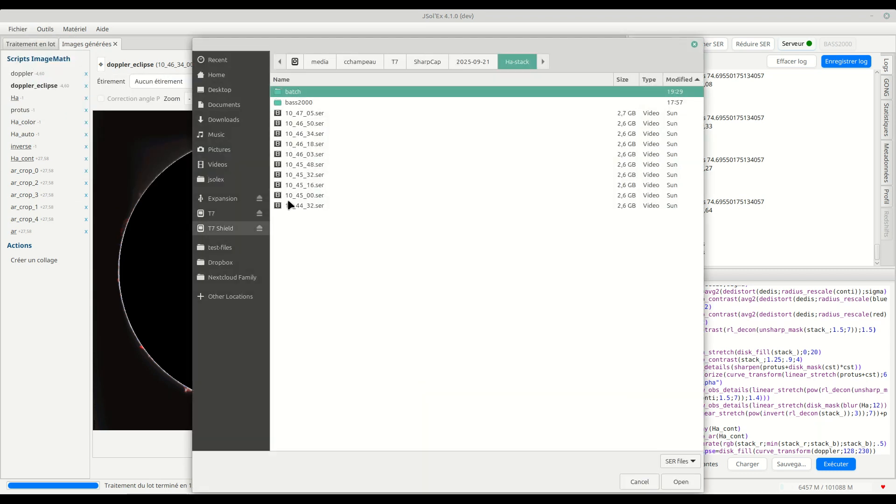
left_click(639, 482)
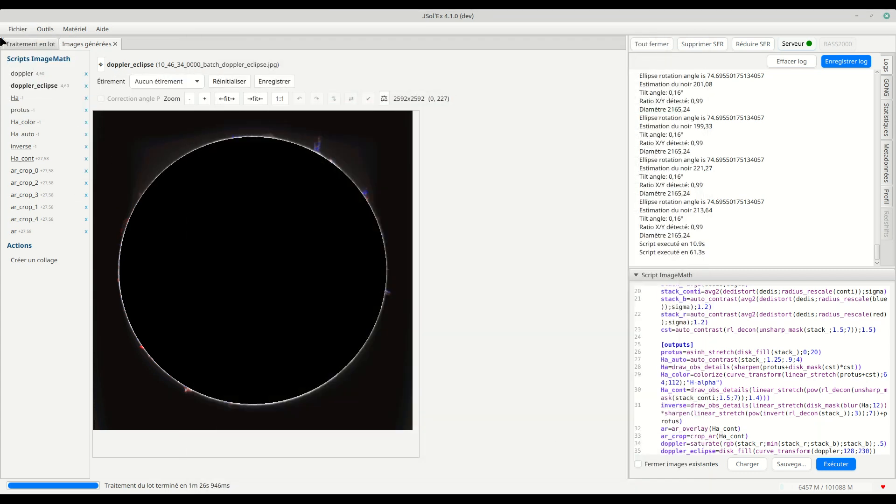
Step: Reopen a recent SER file, check its image and script selection, and close the processing parameters without processing
left_click(18, 29)
mouse_move(32, 78)
left_click(140, 80)
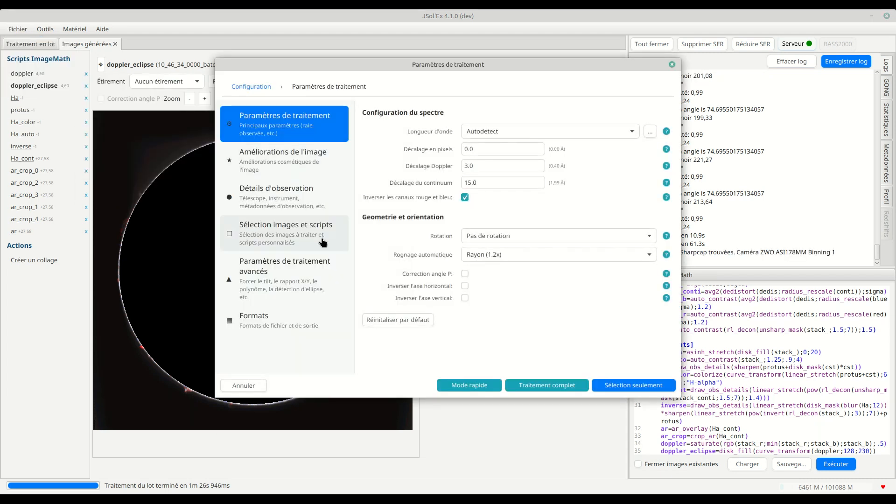
left_click(261, 229)
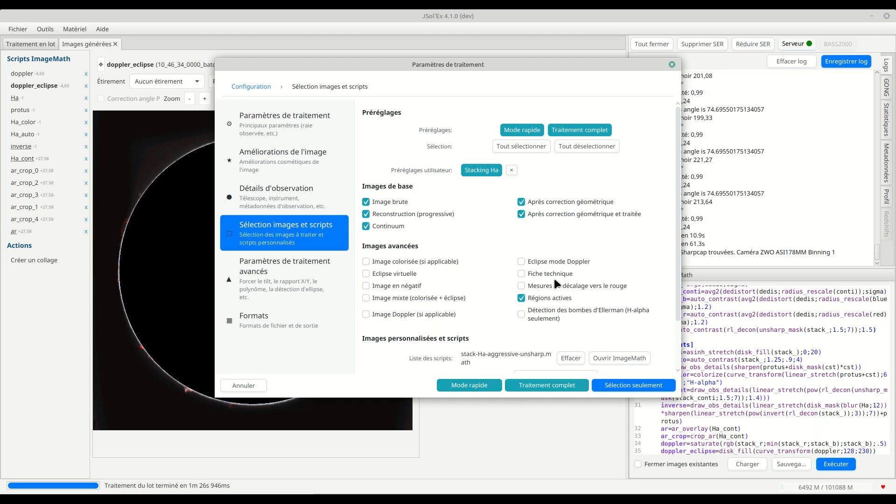
left_click(671, 66)
Step: Open the SER file 11_10_47.ser from the CaK-stack folder under 2025-09-21
left_click(18, 29)
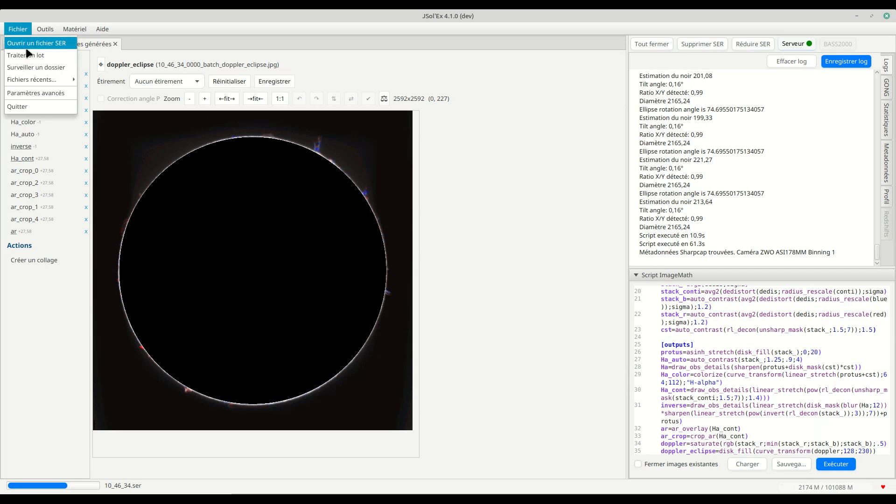
left_click(26, 47)
left_click(476, 61)
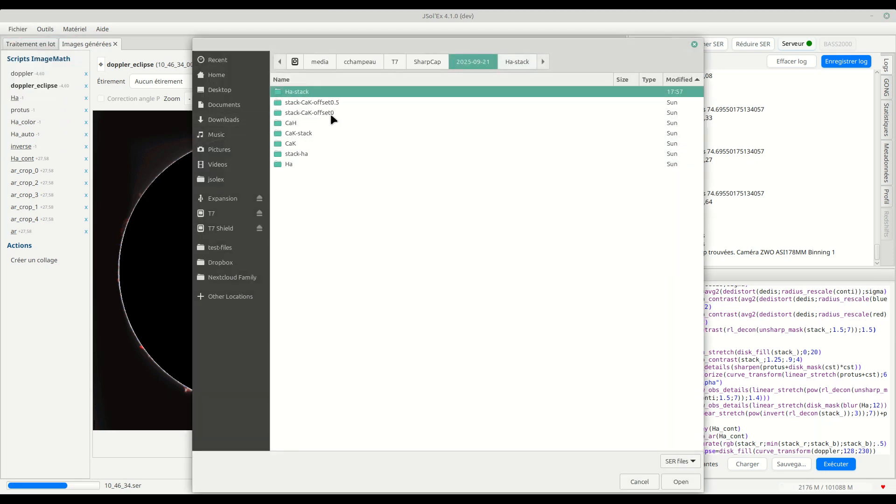
double_click(299, 133)
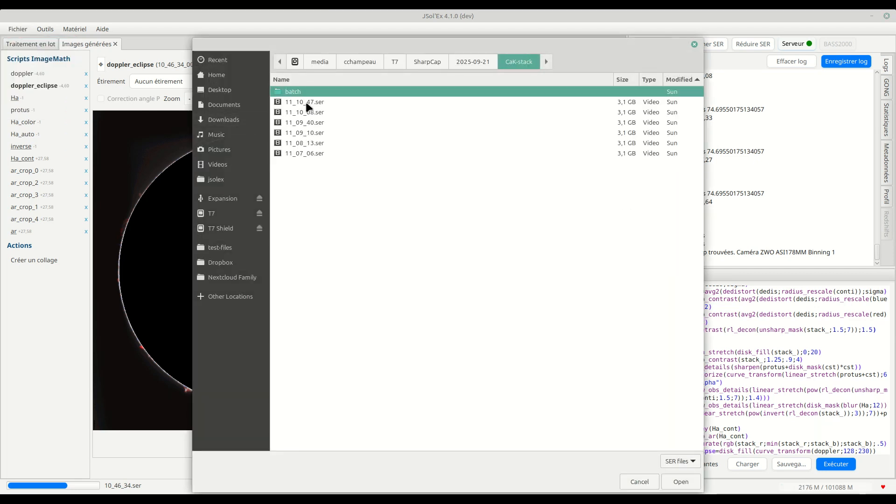
double_click(306, 102)
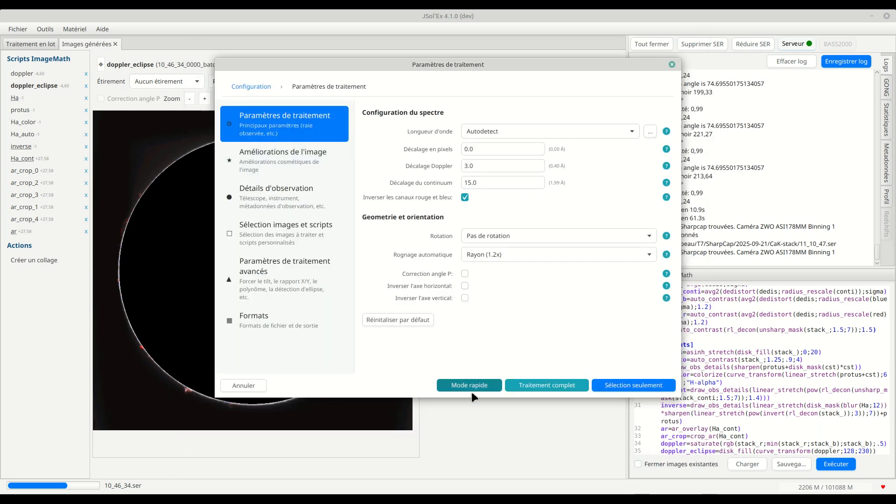
Step: Clear the Ha script from the image and script selection and load stack-aggressive-CaK.math from the T7 drive instead
left_click(284, 233)
scroll(473, 269, "down", 3)
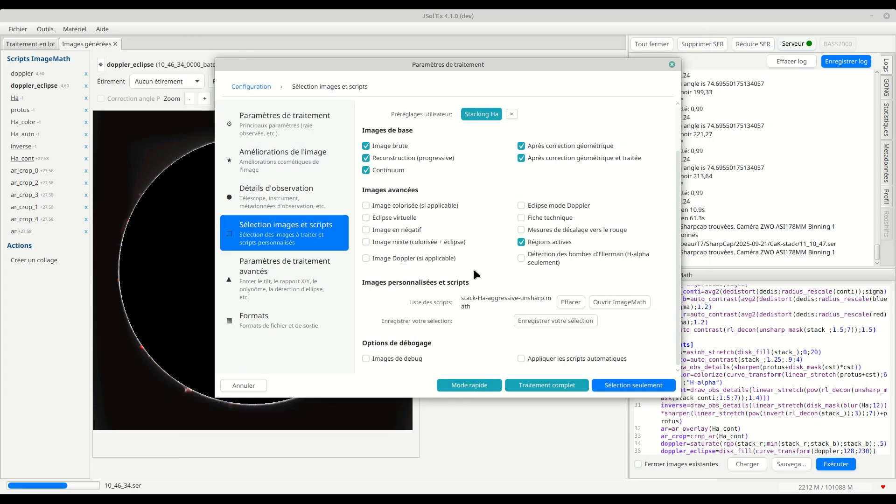
left_click(569, 303)
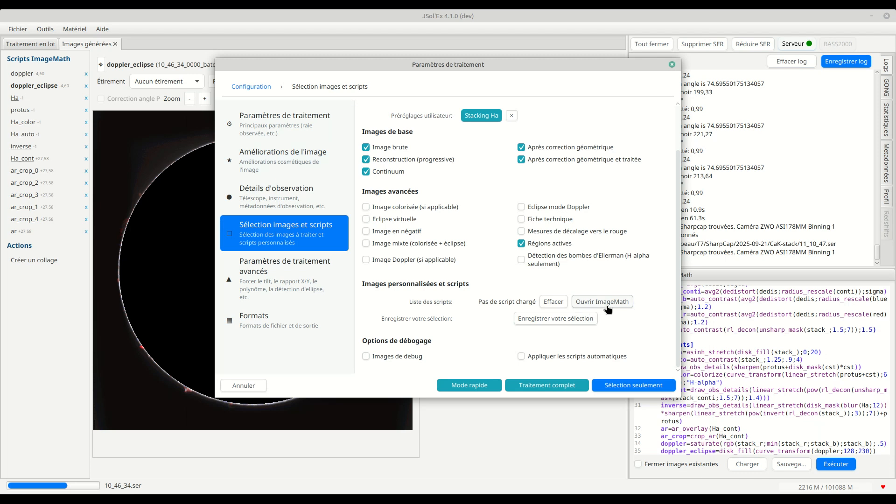
left_click(602, 303)
left_click(568, 314)
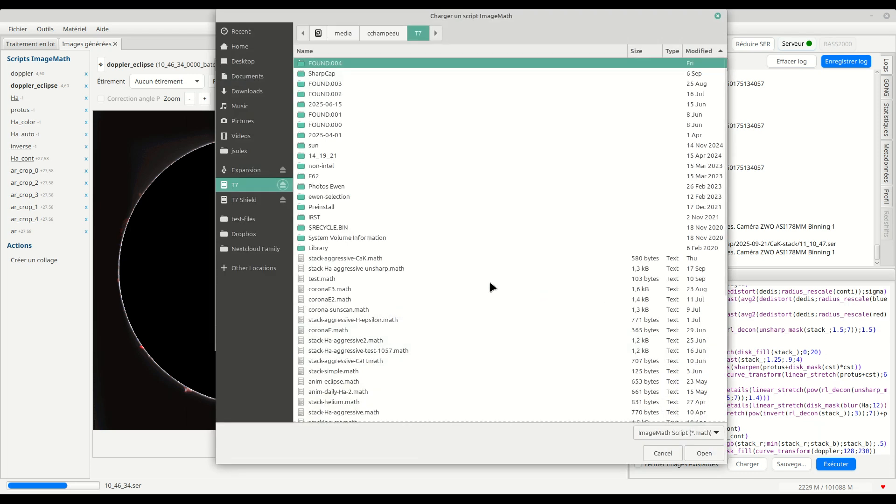
double_click(369, 258)
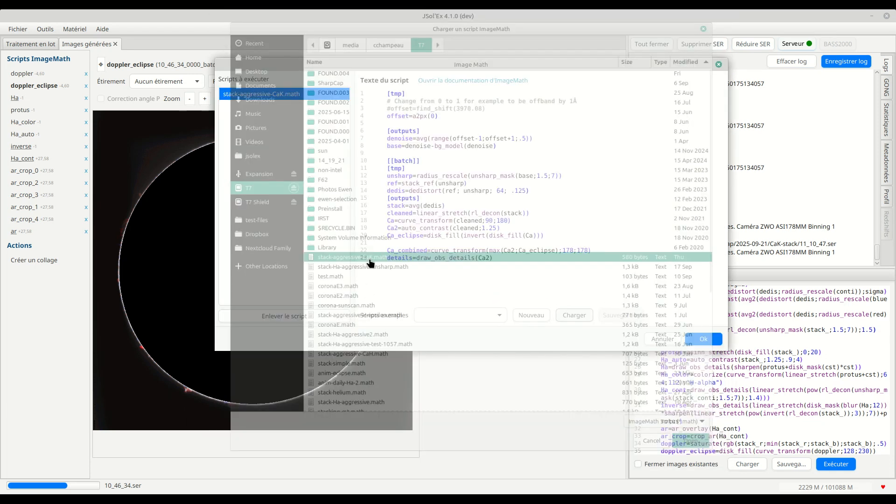
left_click(699, 340)
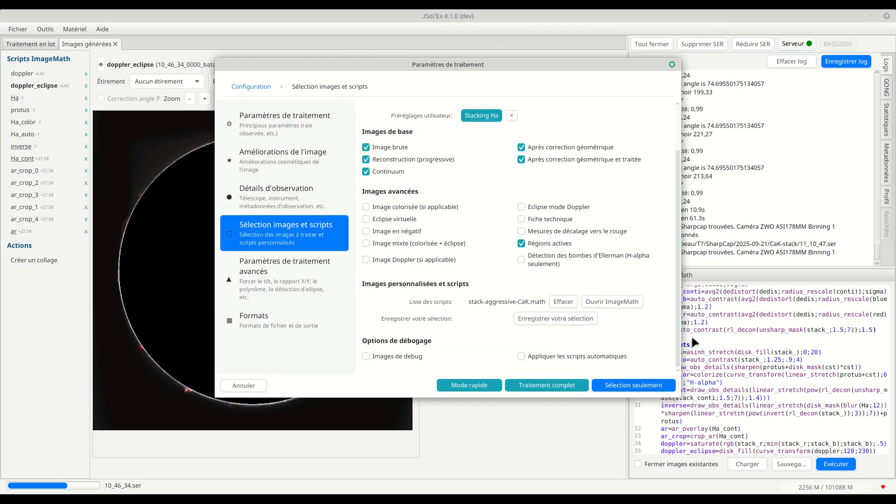
Step: Save the current image and script selection as a user preset named "Stacking CaK"
left_click(535, 321)
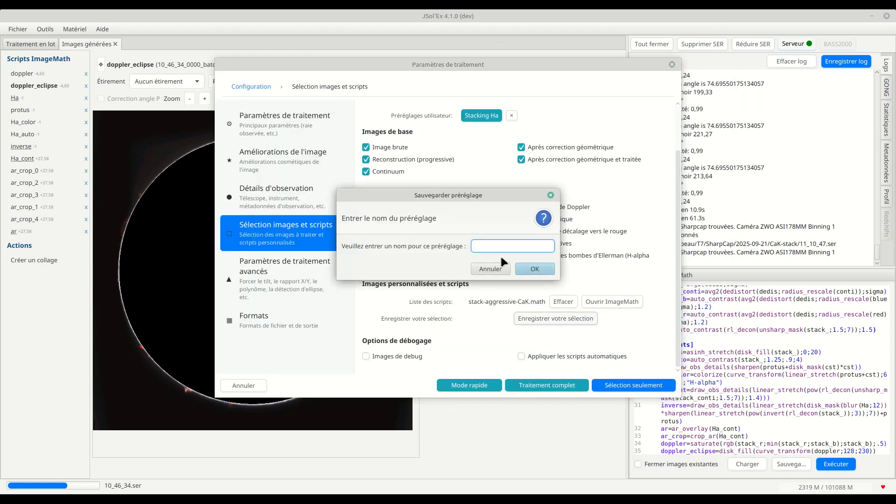
type("Stacking CaK")
left_click(531, 269)
left_click(507, 265)
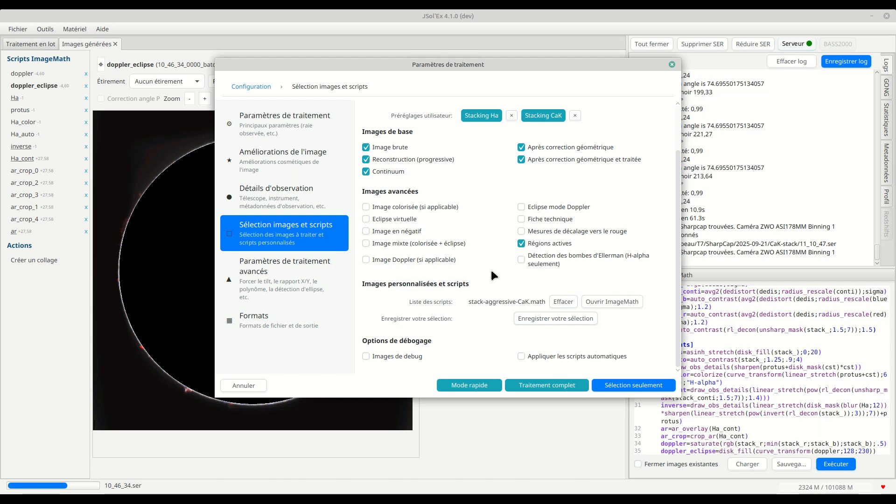
Step: Process 11_10_47.ser in quick mode (Mode rapide), accepting that the current image and script selection is ignored
left_click(457, 386)
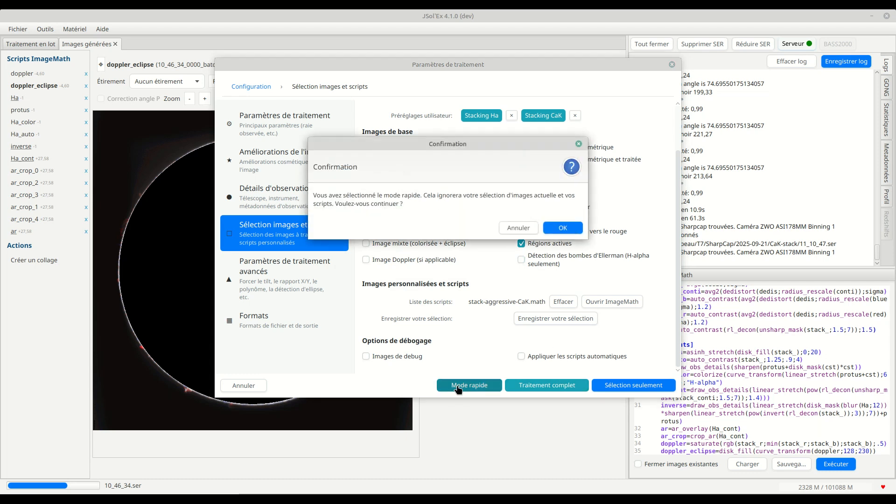
left_click(561, 229)
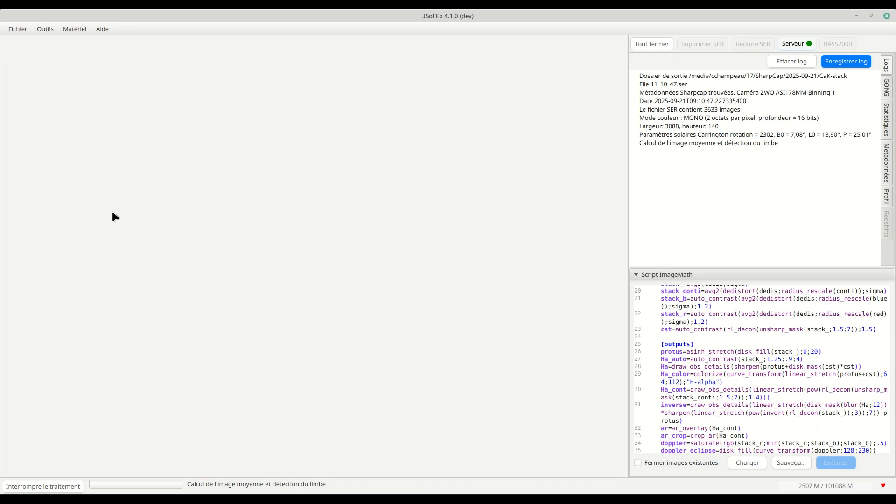
left_click(21, 30)
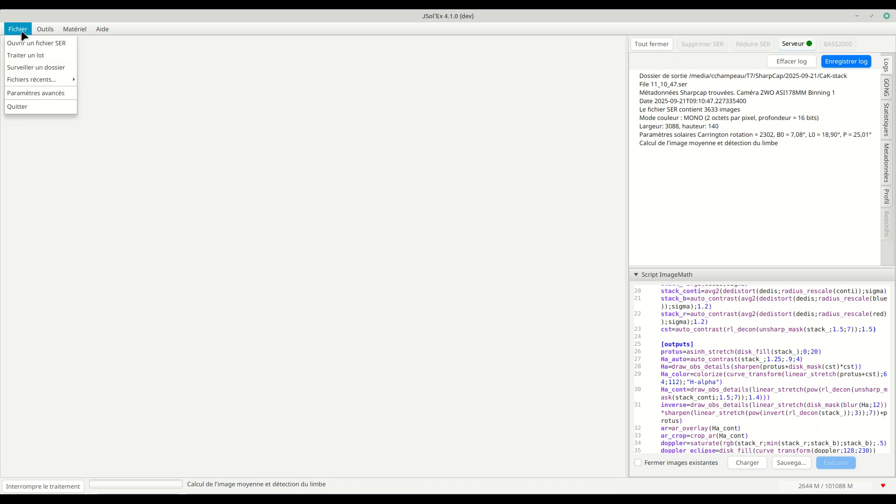
mouse_move(24, 79)
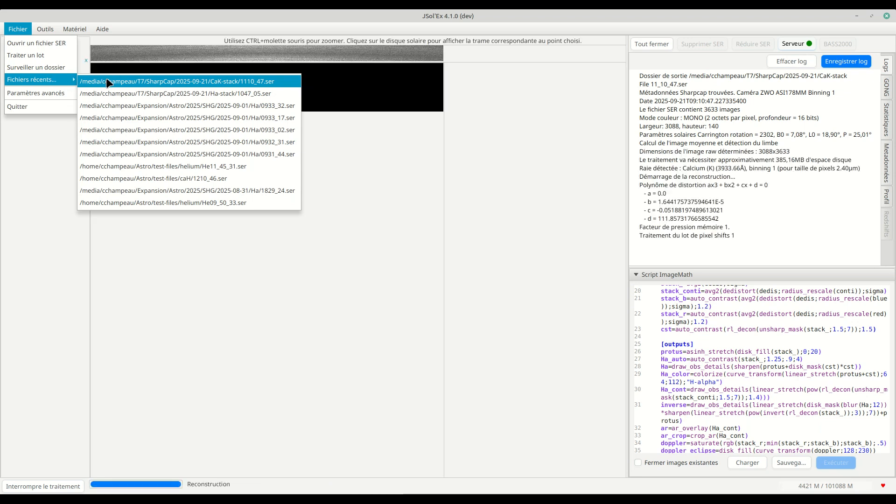
left_click(465, 212)
left_click(316, 228)
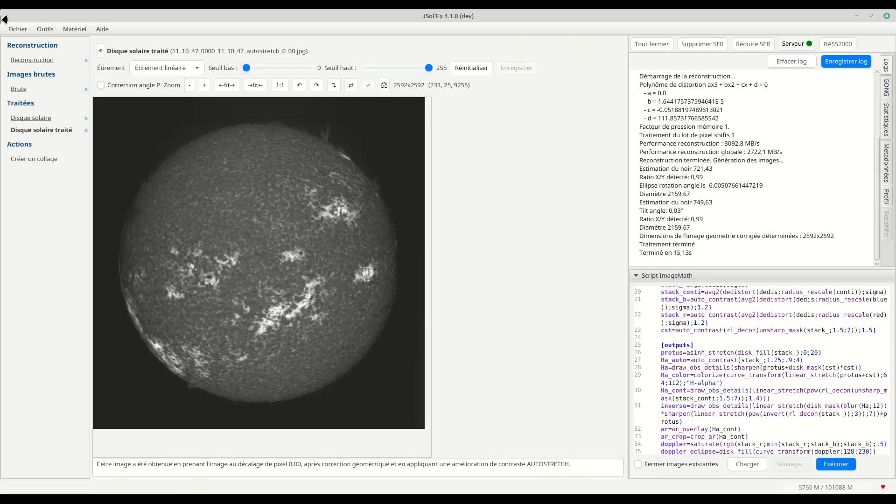
Step: Reopen the most recent SER file from the CaK-stack folder and display its image and script selection
left_click(17, 28)
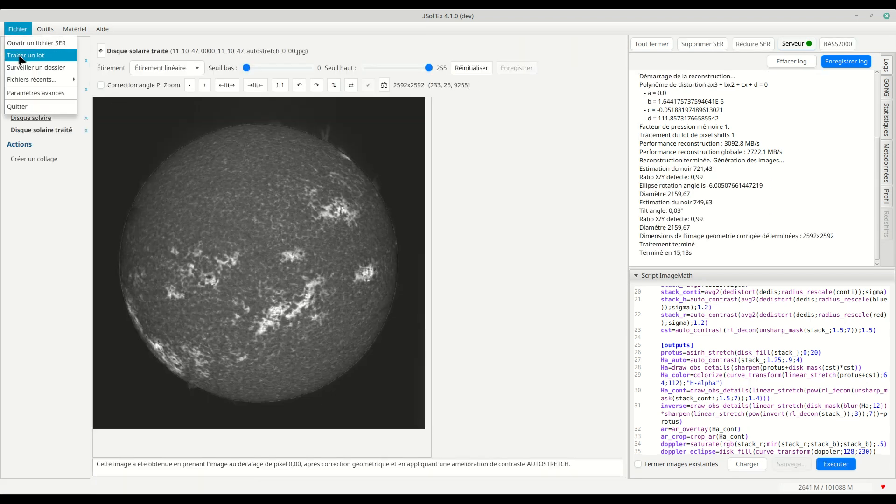
mouse_move(32, 79)
left_click(147, 81)
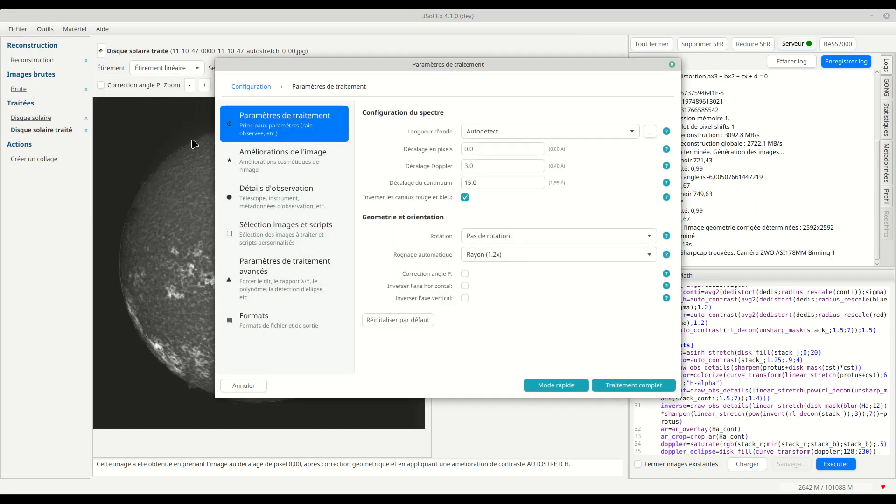
left_click(284, 235)
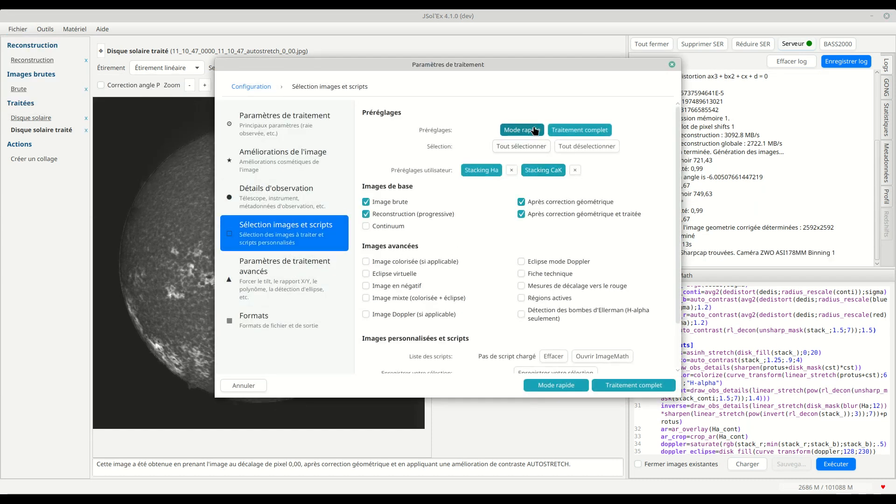
Step: Alternate between the Stacking Ha and Stacking CaK user presets to compare the images and script each one loads
left_click(579, 130)
left_click(481, 171)
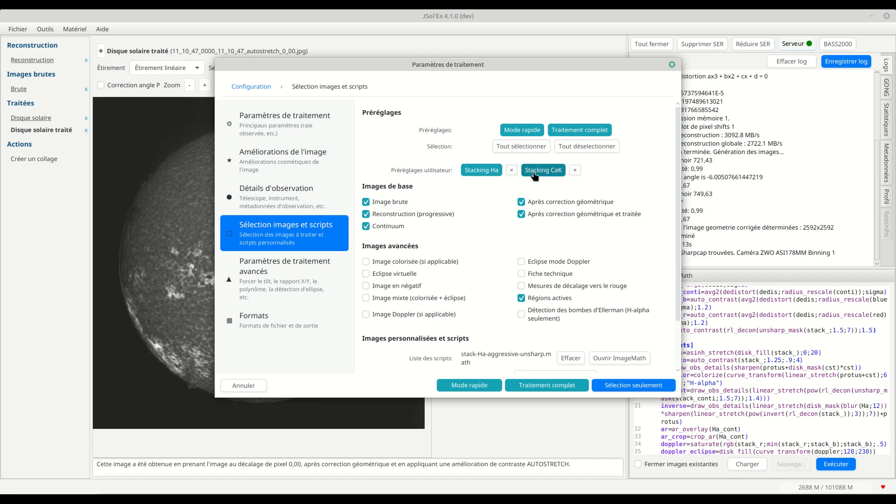
left_click(543, 170)
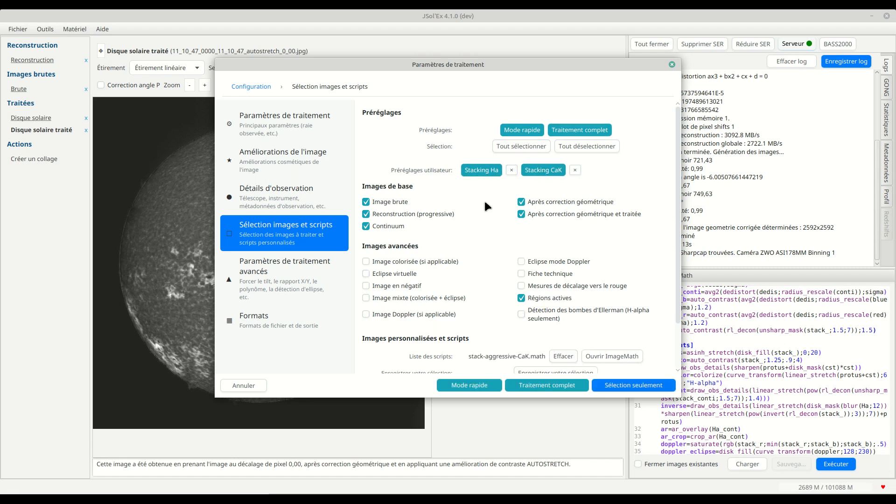
left_click(481, 170)
left_click(543, 170)
left_click(481, 170)
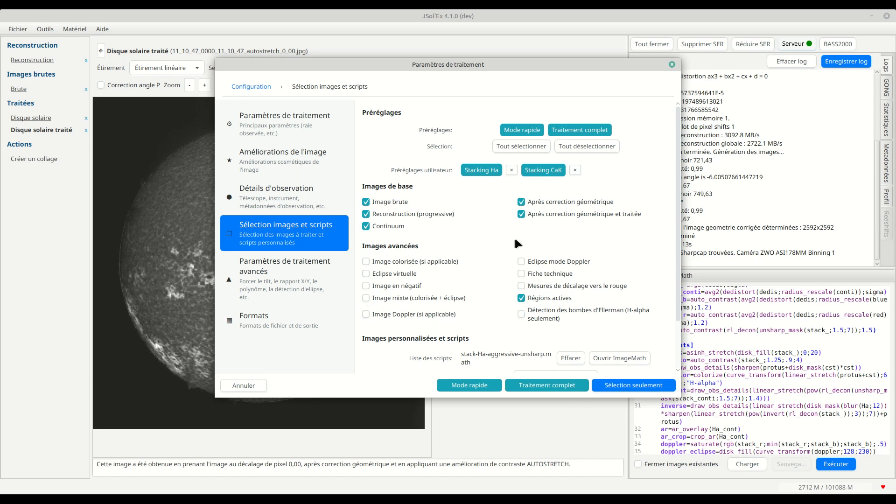
scroll(506, 236, "down", 3)
scroll(495, 239, "up", 3)
scroll(452, 246, "down", 1)
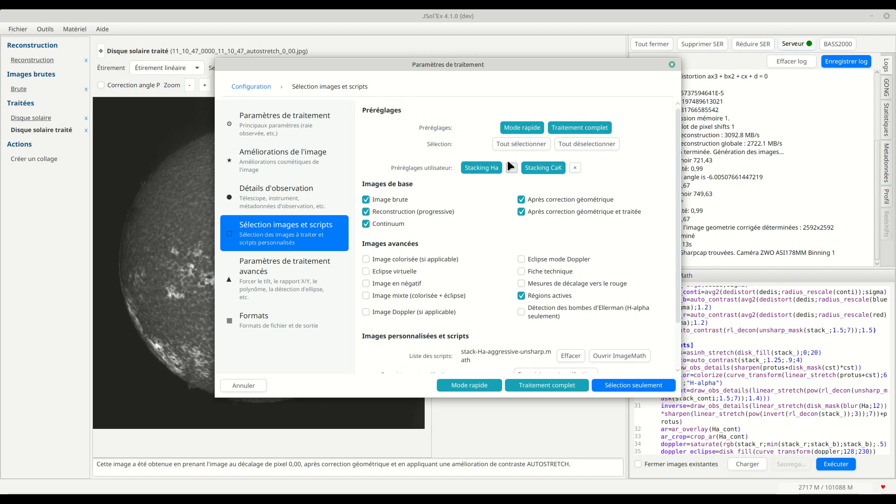
left_click(524, 171)
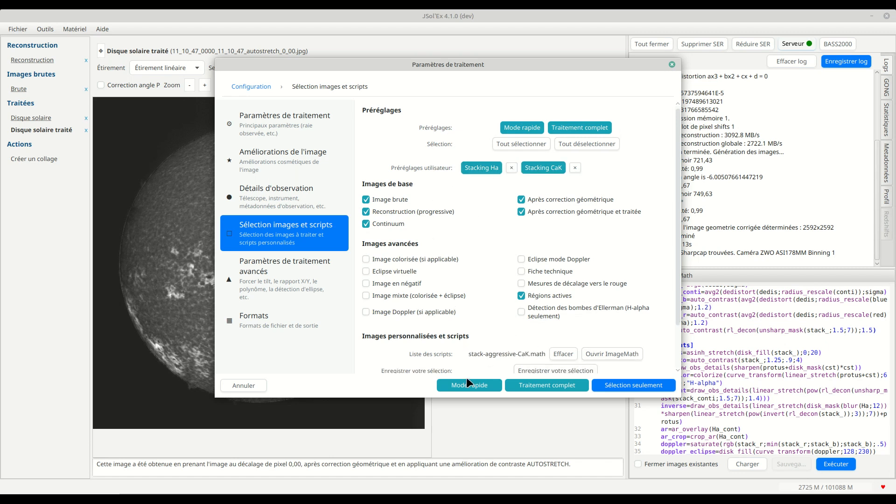
Step: Reapply the Stacking Ha preset and examine its image selection, script list and debug options
left_click(481, 169)
left_click(541, 169)
left_click(486, 171)
scroll(462, 279, "down", 3)
scroll(454, 277, "up", 3)
scroll(454, 277, "down", 3)
scroll(453, 278, "up", 3)
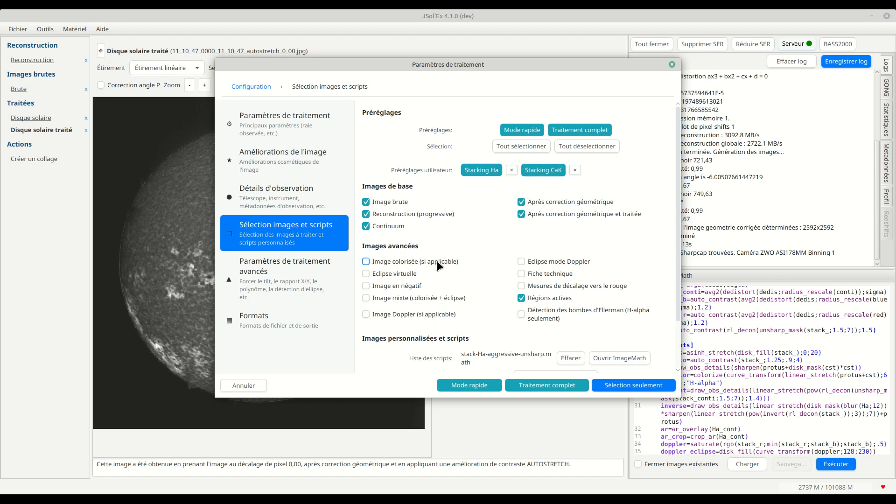
scroll(488, 275, "down", 3)
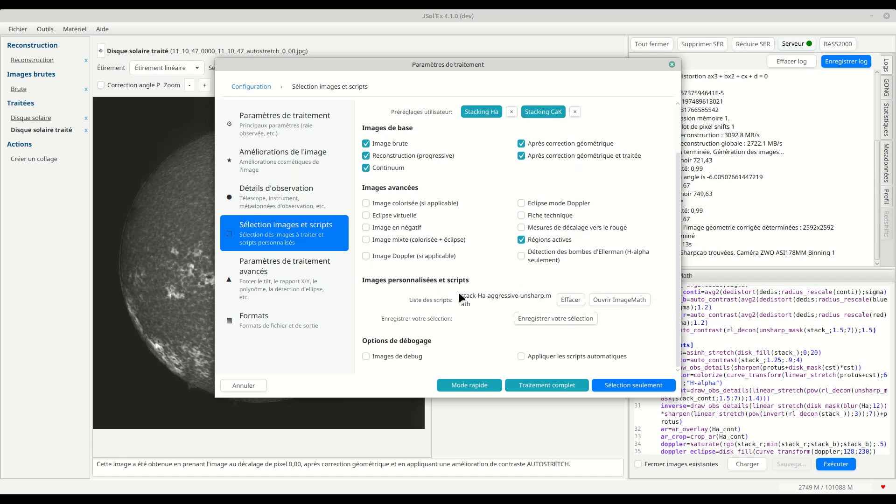
scroll(456, 250, "up", 3)
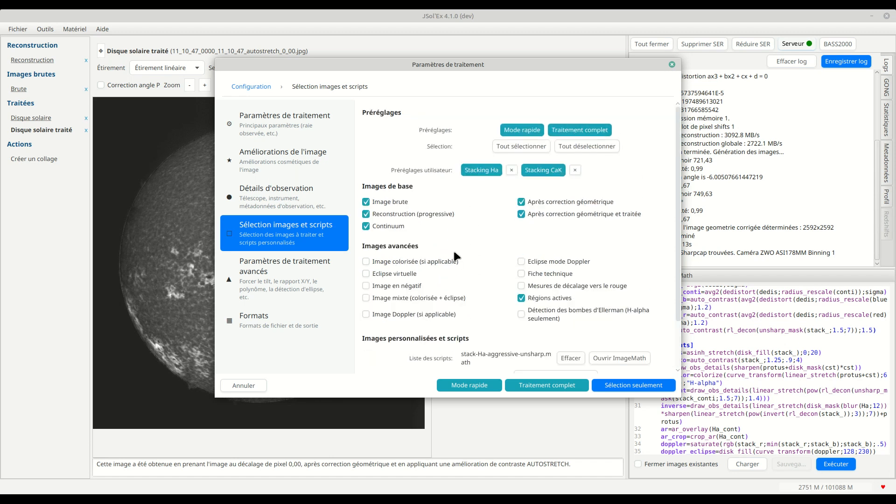
Step: Clear the loaded script and all selected images, and apply the built-in Mode rapide selection
left_click(582, 148)
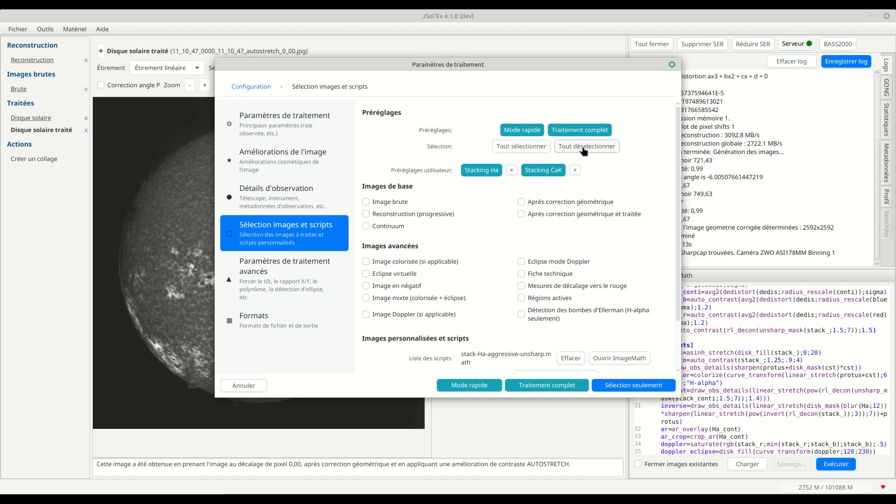
left_click(575, 361)
scroll(514, 321, "down", 2)
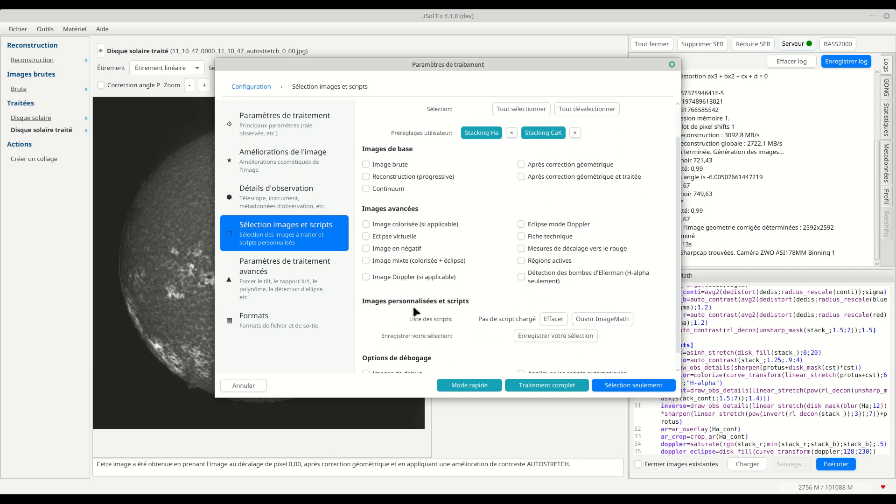
scroll(427, 195, "up", 2)
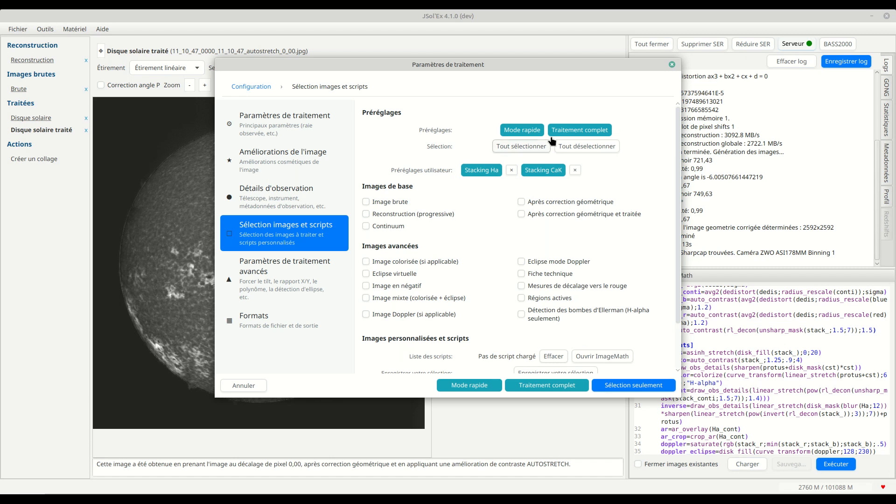
left_click(523, 132)
scroll(498, 252, "down", 3)
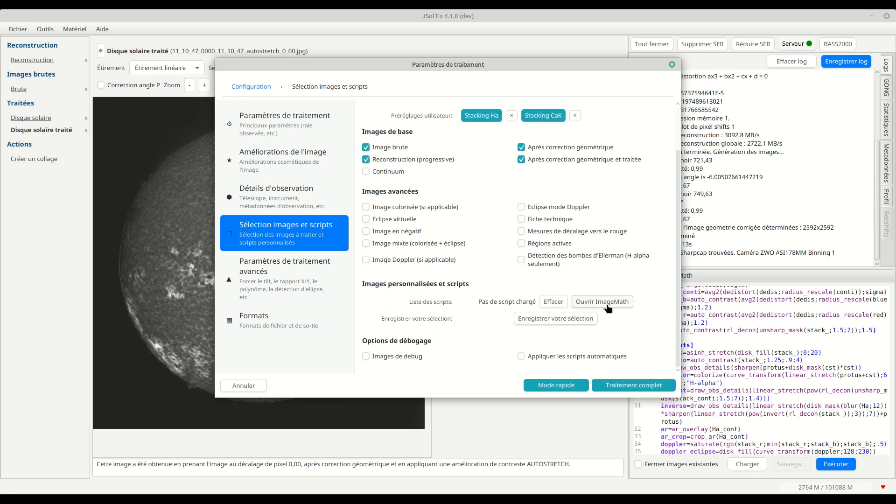
Step: Open the ImageMath editor and load the sample script "Image inversée améliorée"
left_click(601, 302)
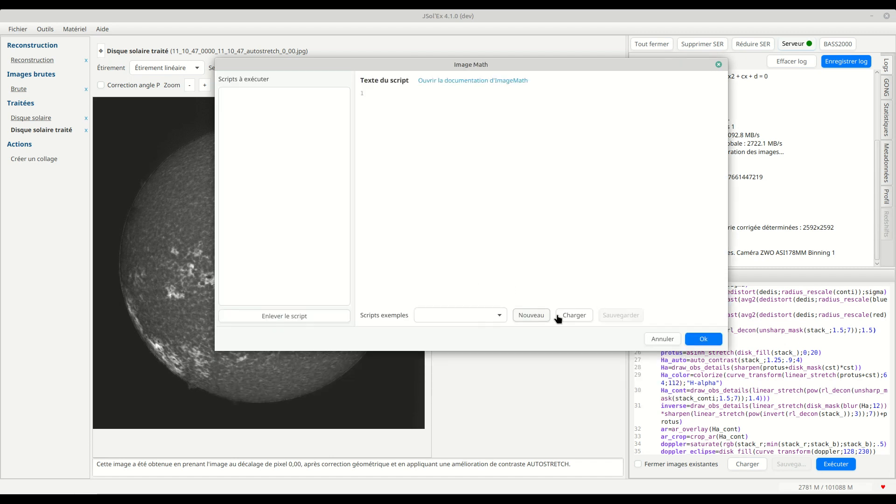
left_click(495, 317)
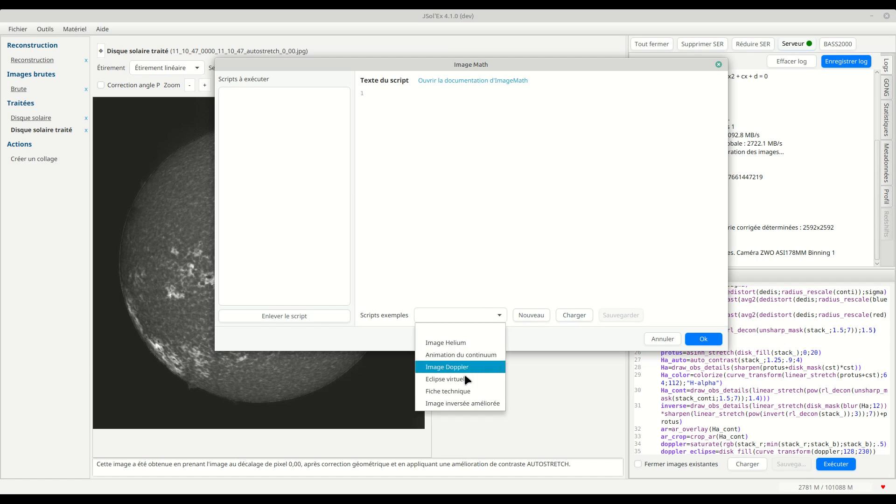
left_click(445, 404)
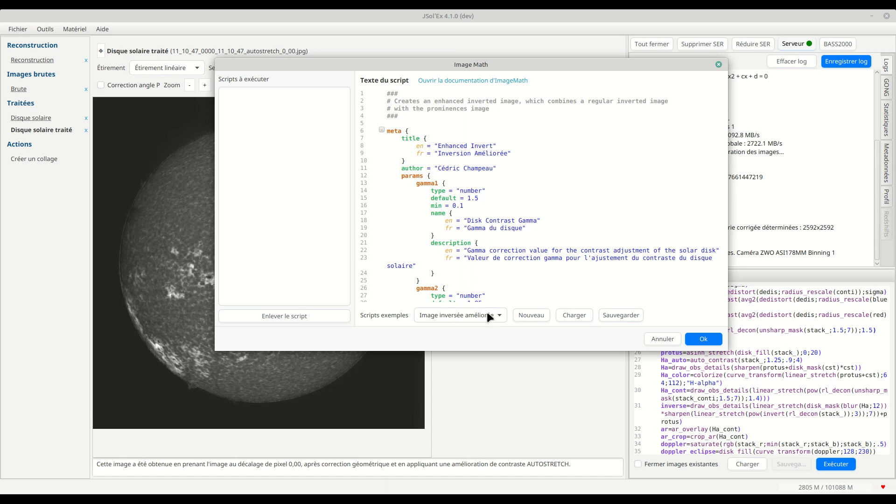
Step: Examine the script's meta block, including the type, default, name and description of the gamma1, gamma2 and protus_stretch parameters
scroll(411, 159, "down", 11)
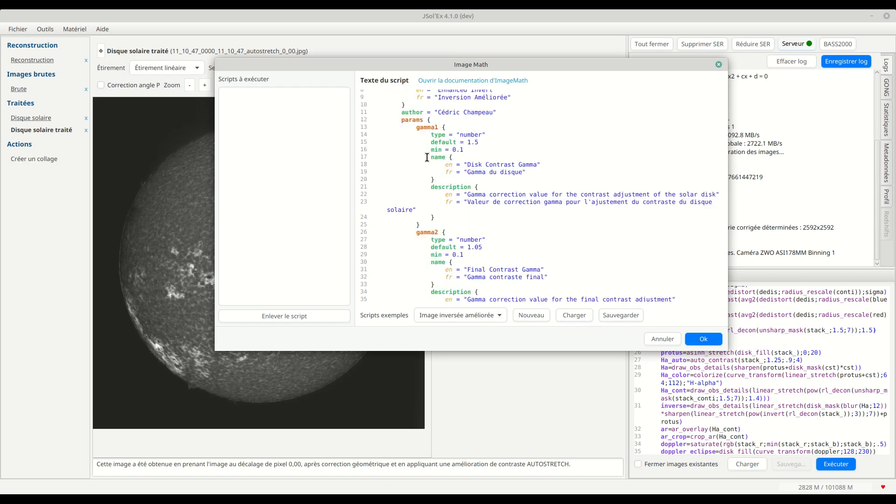
scroll(420, 166, "up", 4)
scroll(419, 167, "up", 7)
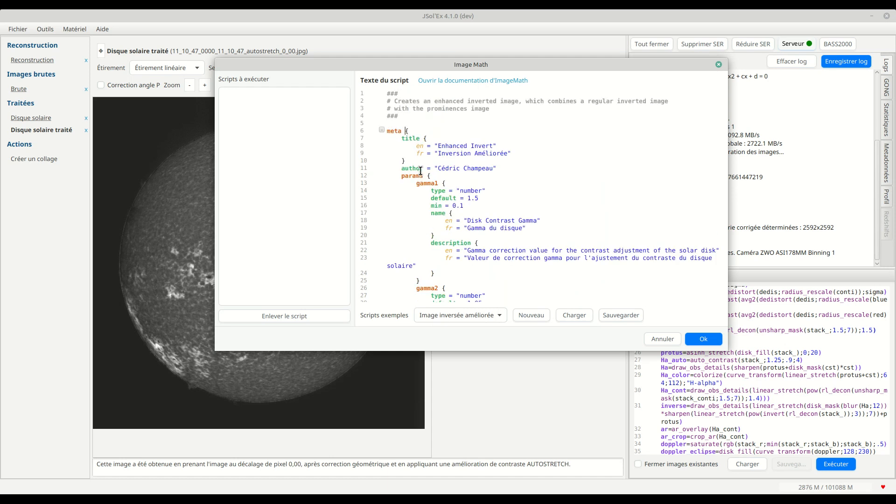
scroll(420, 171, "down", 7)
scroll(424, 256, "up", 7)
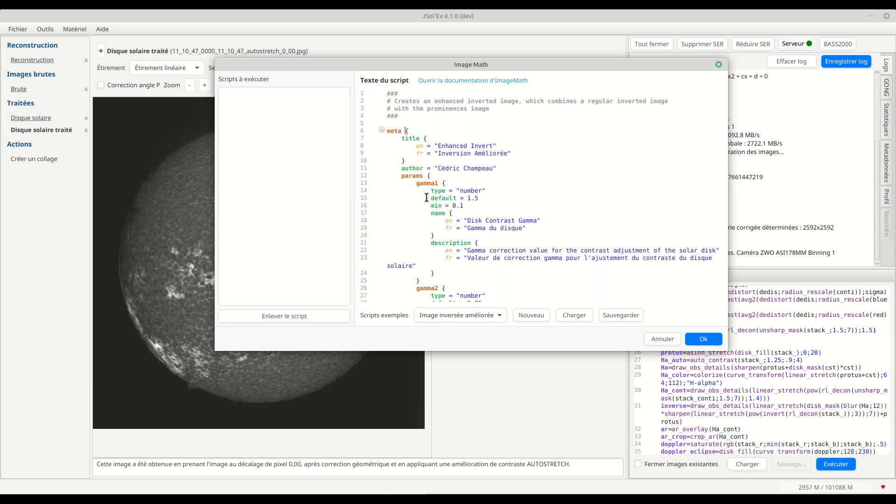
double_click(427, 183)
scroll(493, 229, "down", 2)
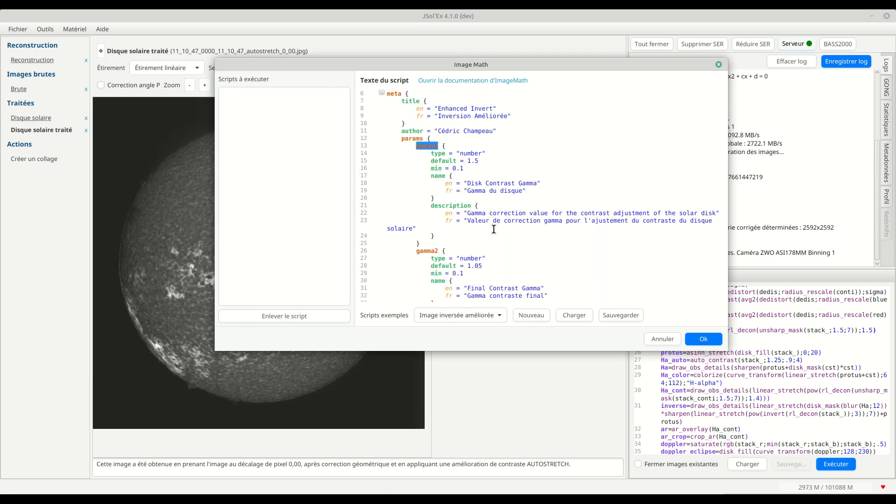
double_click(470, 153)
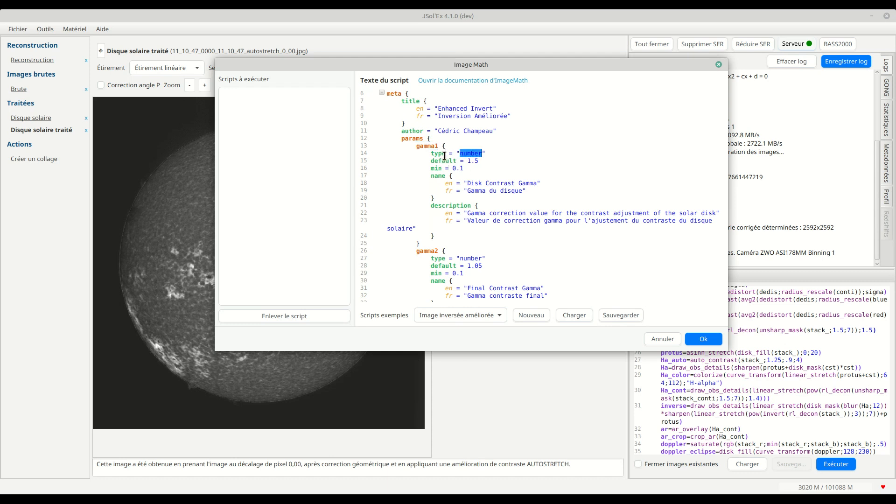
left_click_drag(467, 161, 499, 160)
scroll(479, 194, "down", 1)
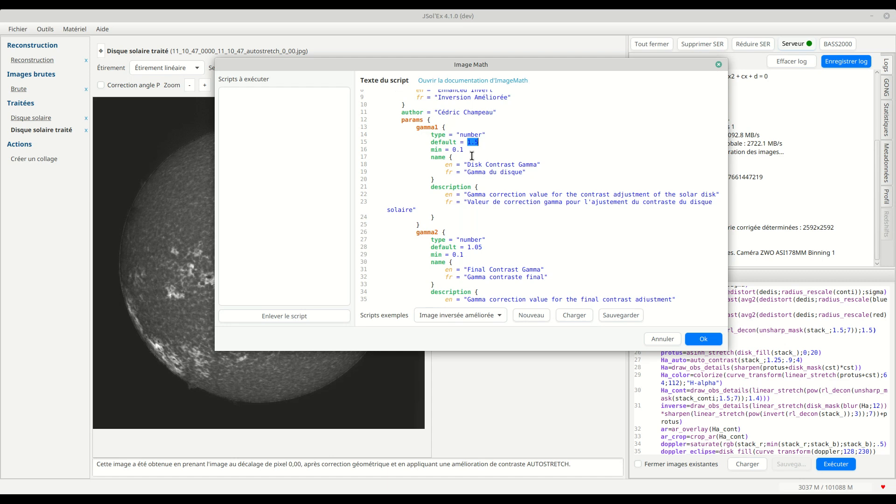
scroll(491, 178, "down", 1)
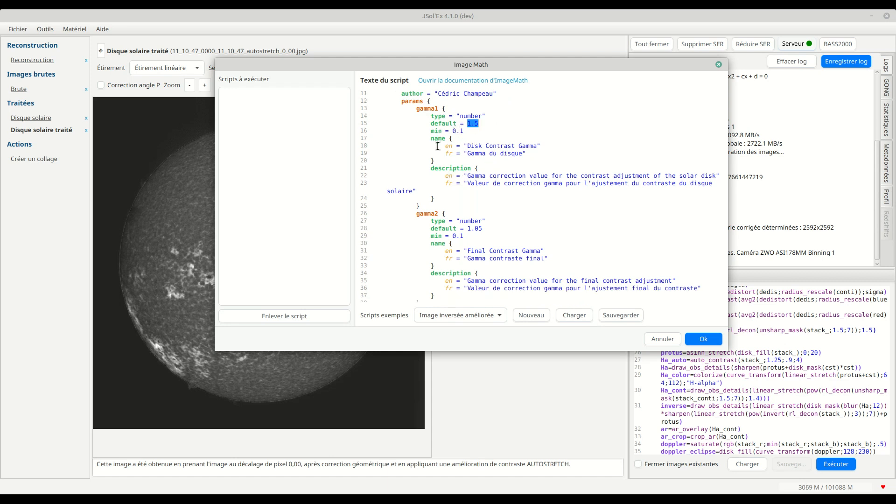
scroll(479, 221, "down", 7)
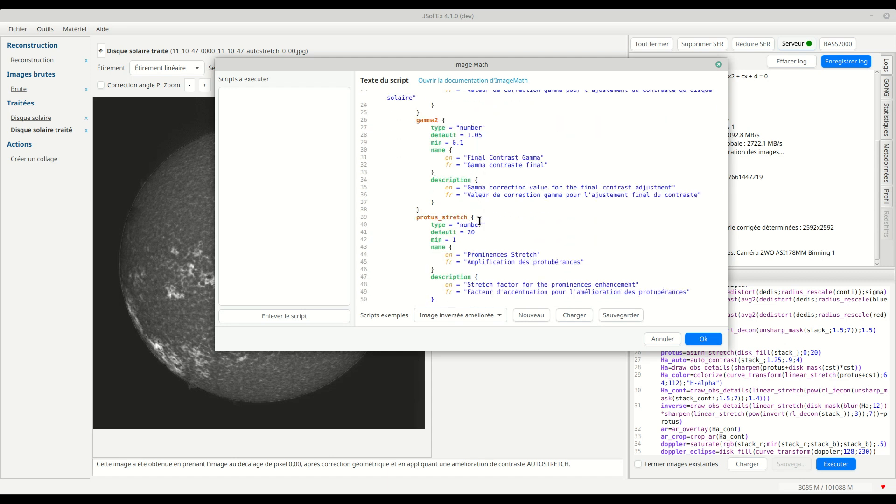
scroll(479, 221, "up", 10)
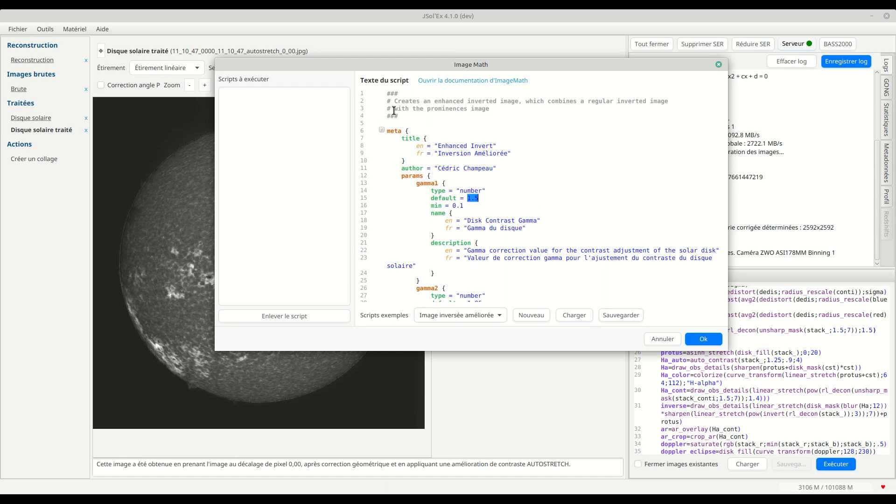
Step: Save the script as /tmp/test.math, replacing the existing file, and accept it in the ImageMath editor
left_click(613, 319)
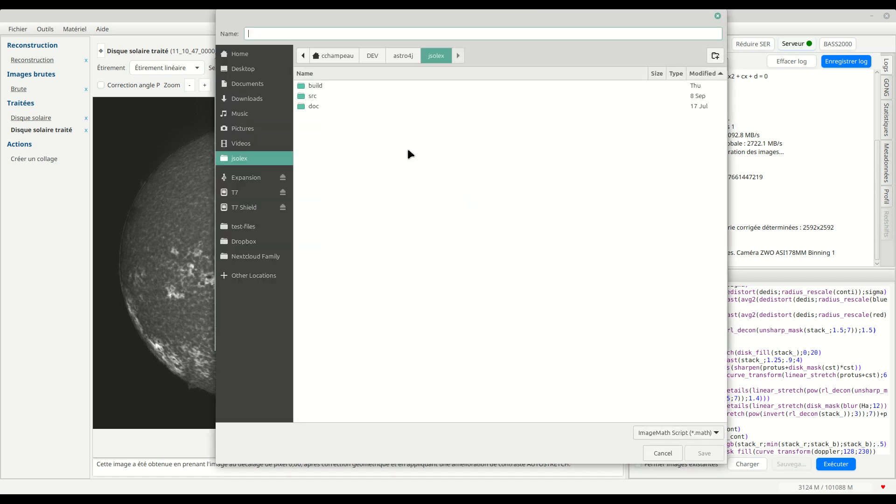
type("/tmp/test.math")
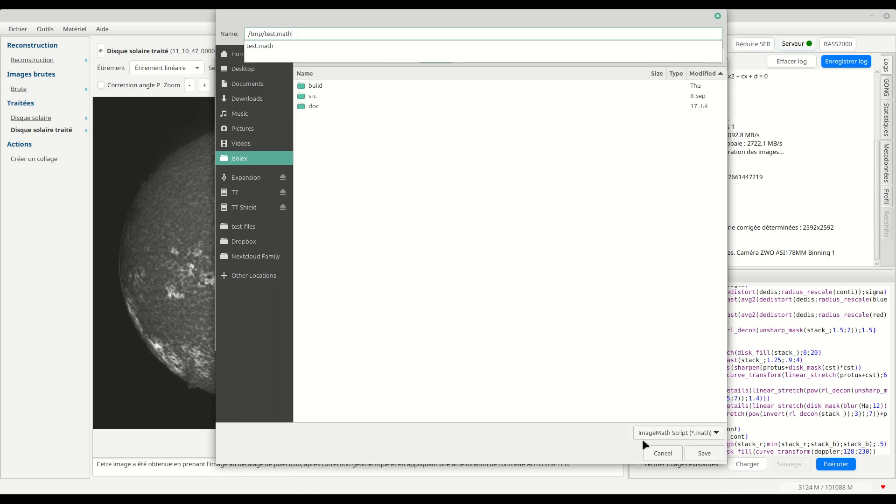
left_click(708, 453)
left_click(706, 453)
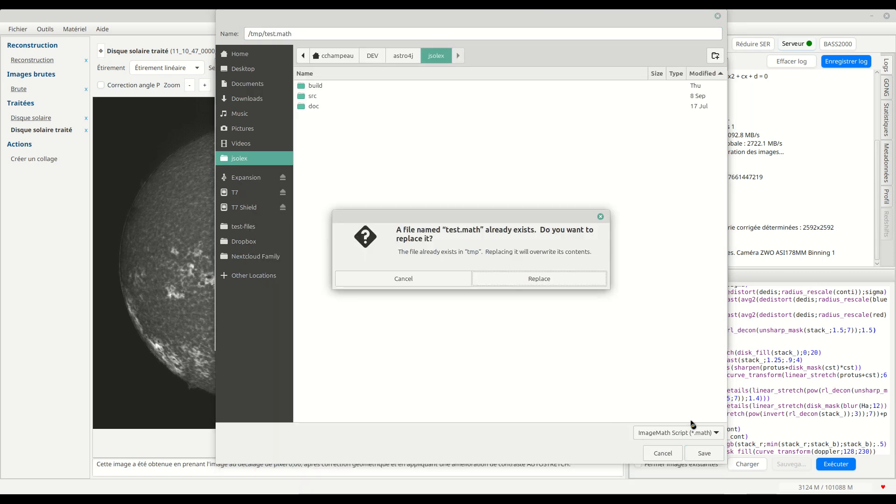
left_click(560, 284)
left_click(703, 338)
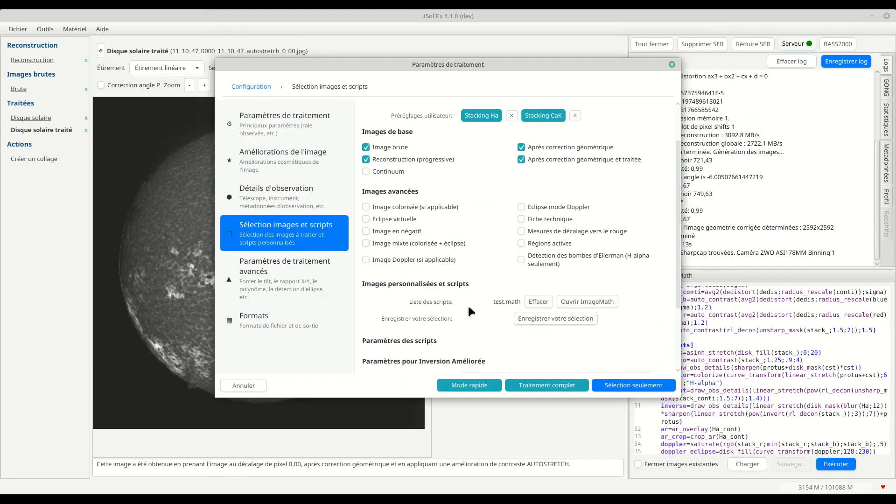
Step: Review the Inversion Améliorée script parameters and the Gamma du disque help, and process the selected images only
scroll(466, 310, "down", 4)
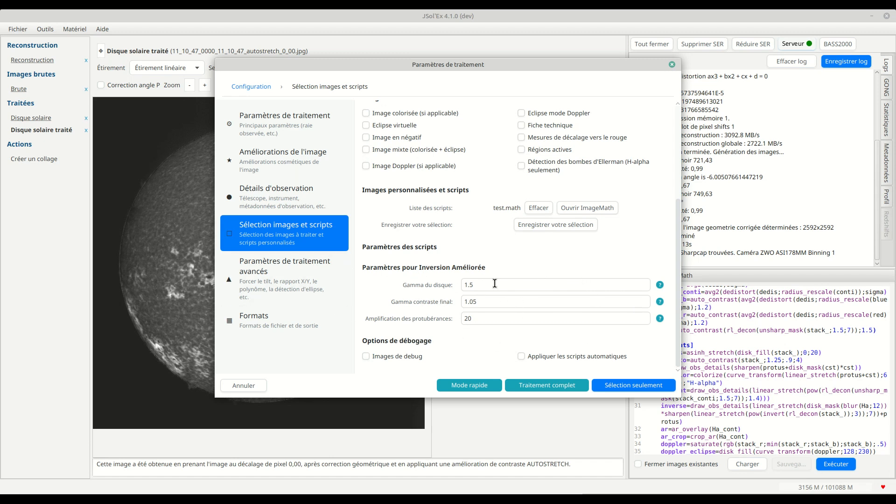
mouse_move(663, 286)
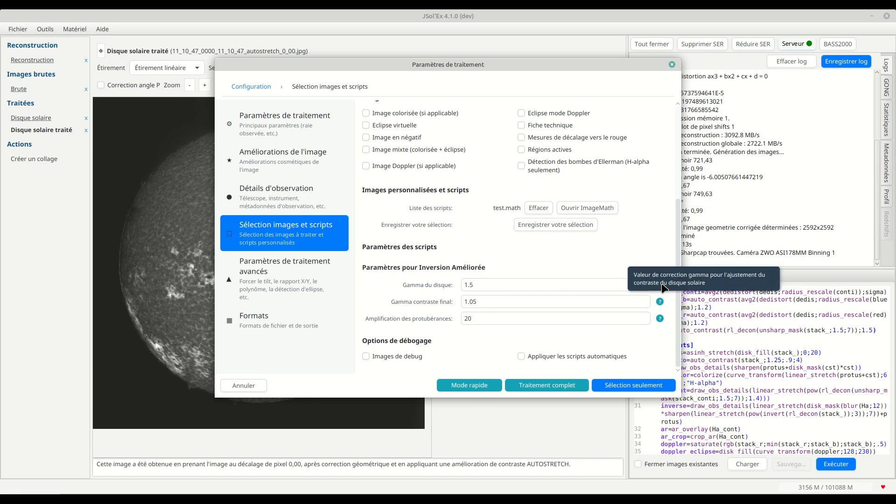
mouse_move(663, 319)
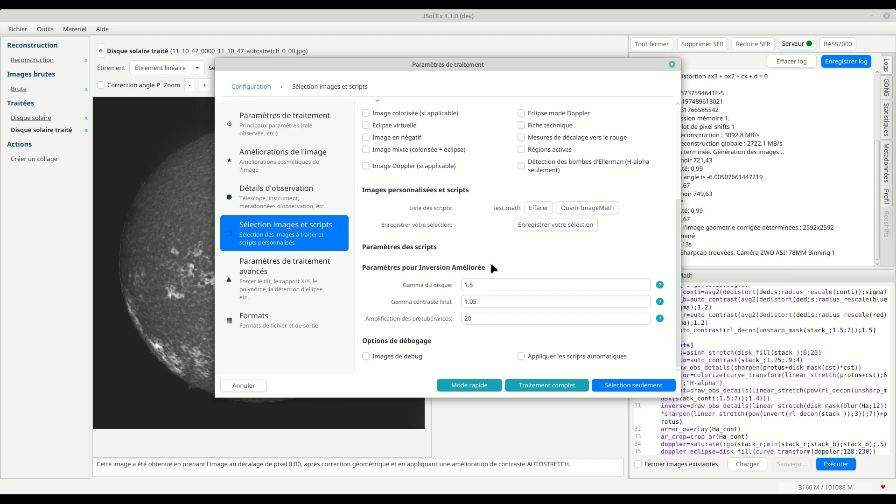
scroll(484, 238, "up", 1)
scroll(485, 242, "down", 1)
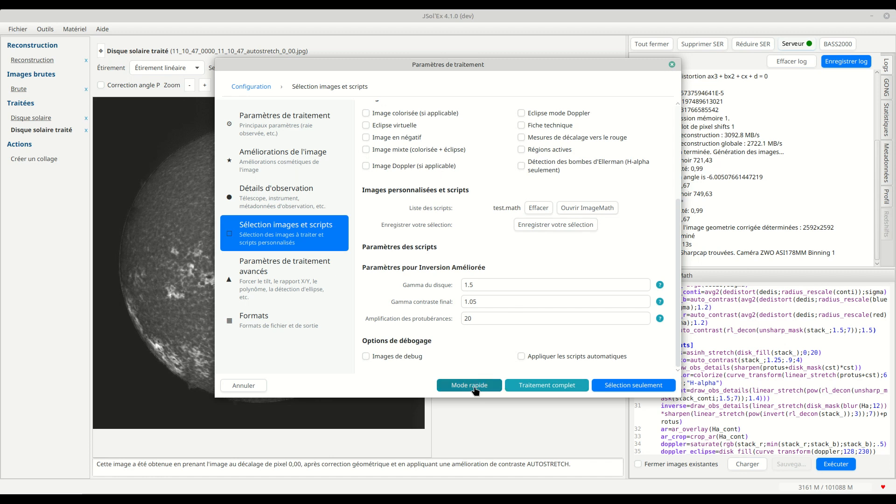
left_click(628, 386)
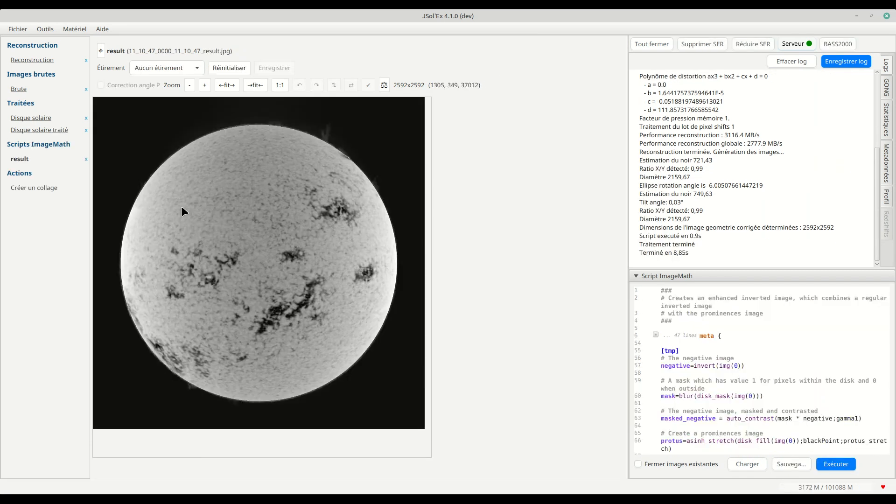
Step: Inspect the solar limb and disk in the script's result image close up
left_click(269, 289)
scroll(268, 288, "up", 3)
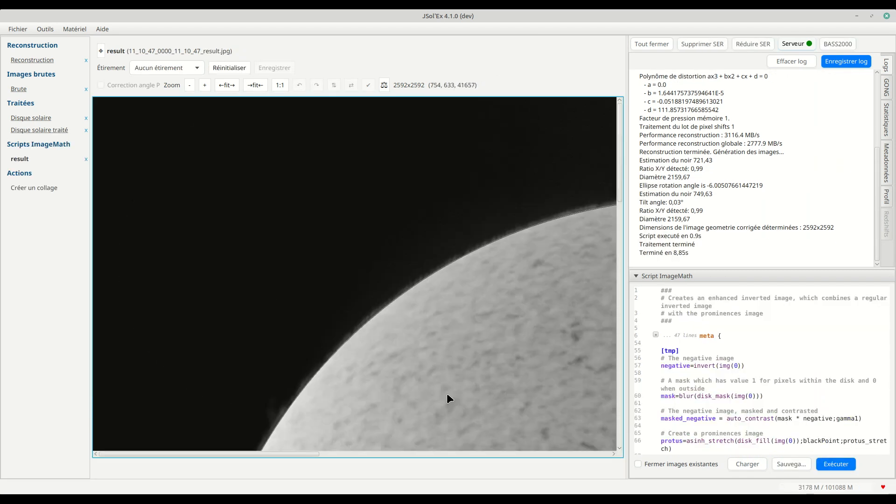
scroll(446, 393, "down", 2)
Step: Reopen the most recent SER file and review its image selection, test.math script and script parameters
left_click(18, 29)
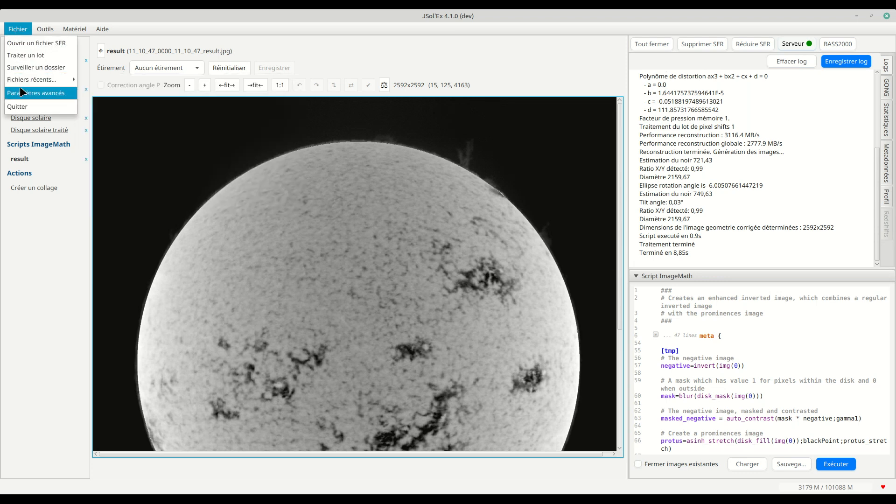
mouse_move(32, 80)
left_click(144, 82)
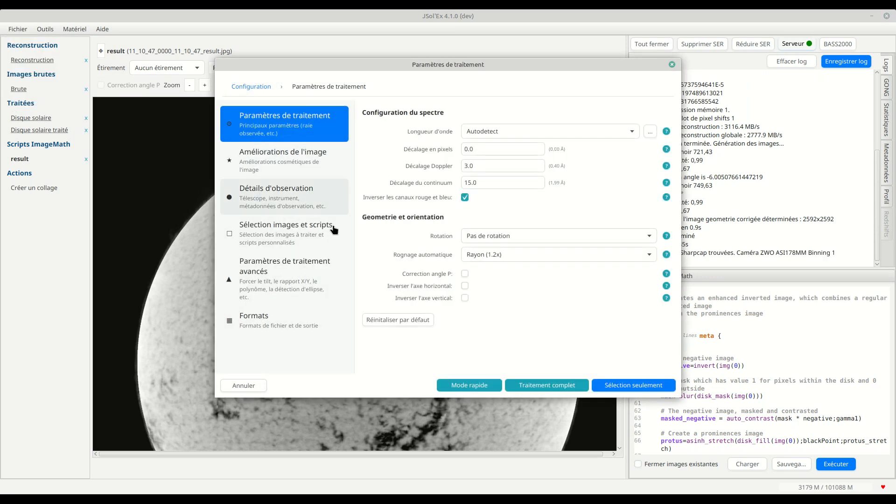
left_click(258, 241)
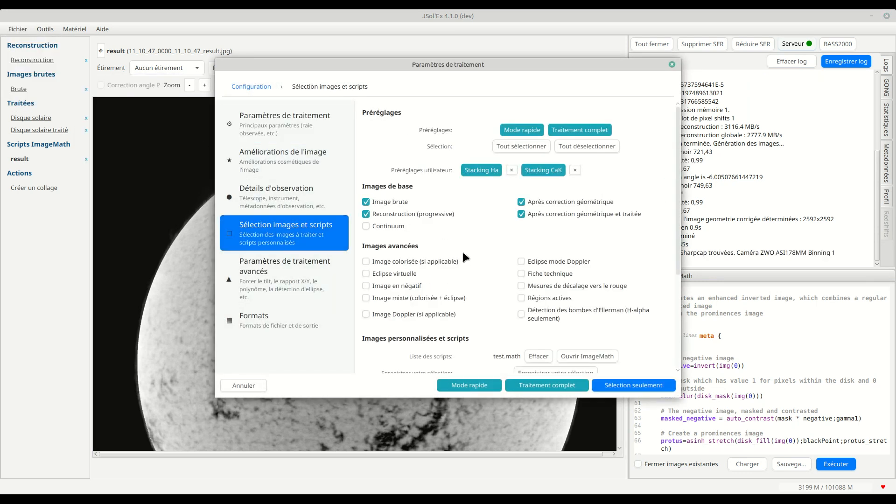
scroll(463, 251, "down", 5)
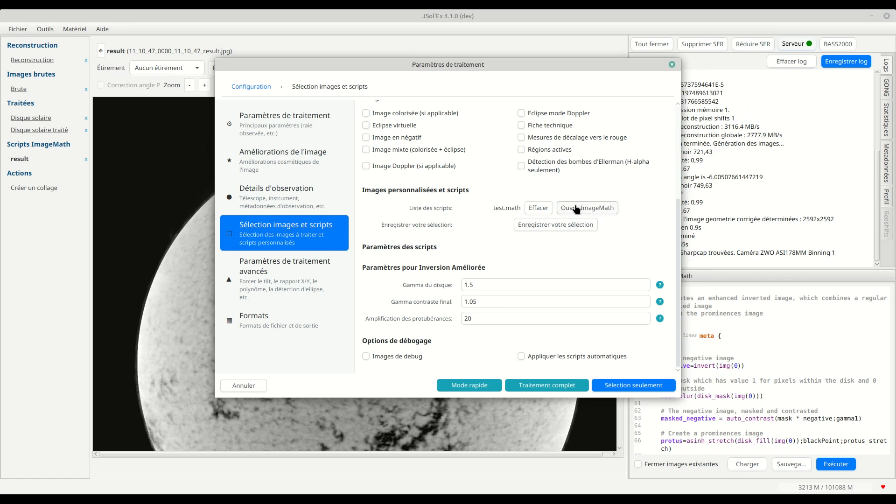
scroll(482, 213, "up", 5)
scroll(481, 212, "down", 2)
scroll(482, 213, "up", 2)
scroll(476, 251, "down", 2)
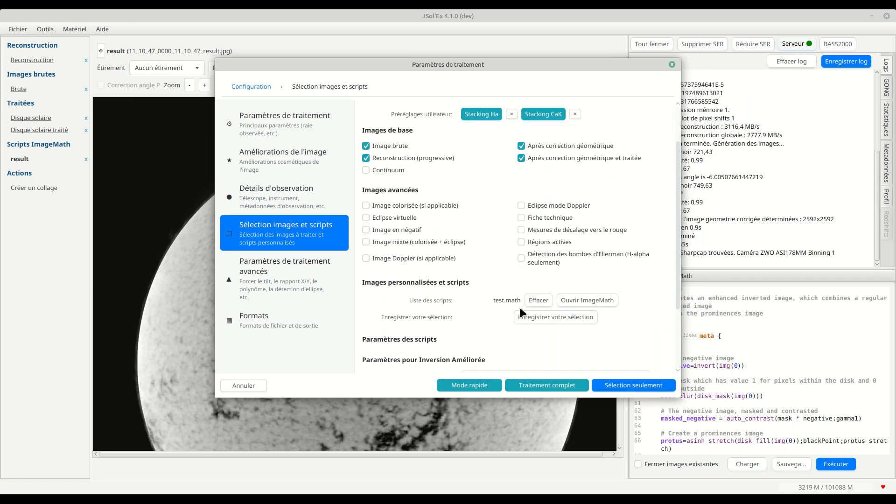
Step: Save the current selection as a user preset named "Inversée perso" and process the selected images only
left_click(525, 316)
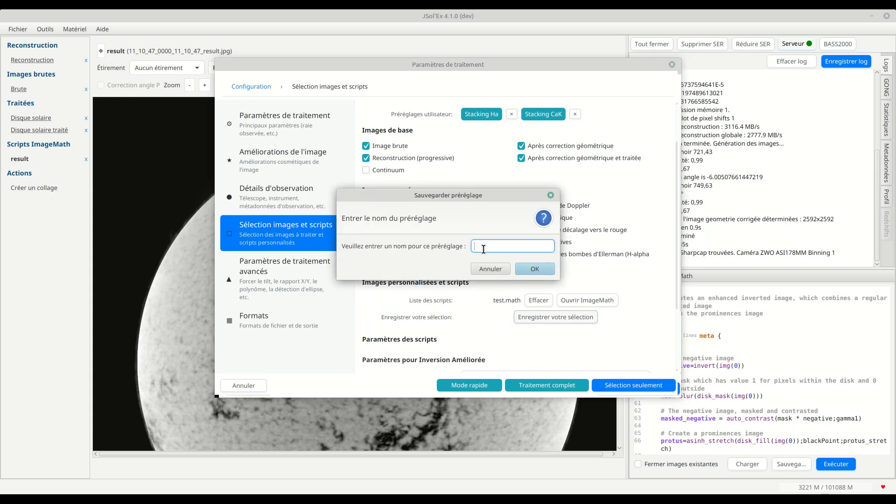
type("Inversée perso")
left_click(534, 269)
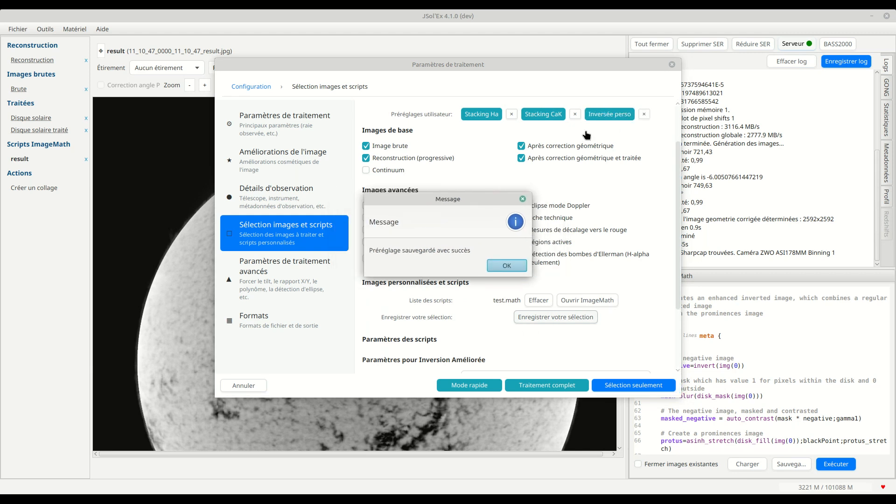
left_click(495, 268)
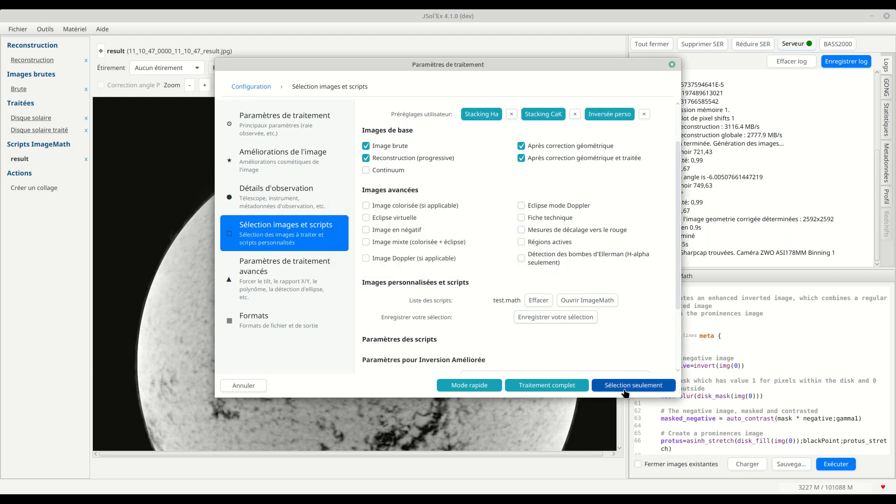
left_click(603, 384)
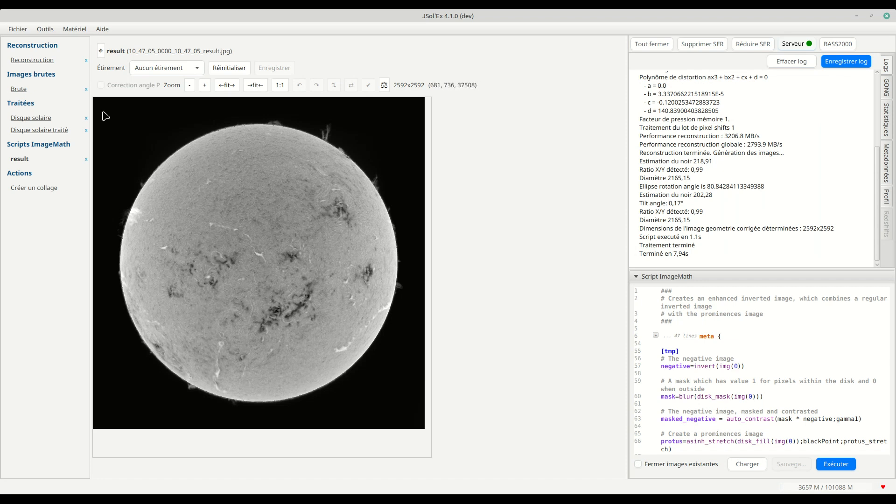
Step: Reopen the recent file Ha-stack/1047_05.ser and display the script parameters for Inversion Améliorée
left_click(18, 29)
mouse_move(18, 79)
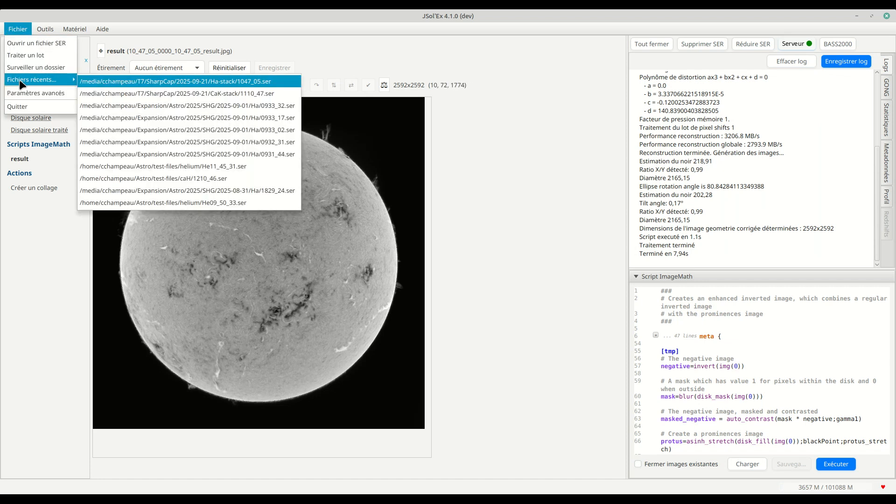
left_click(102, 82)
left_click(288, 234)
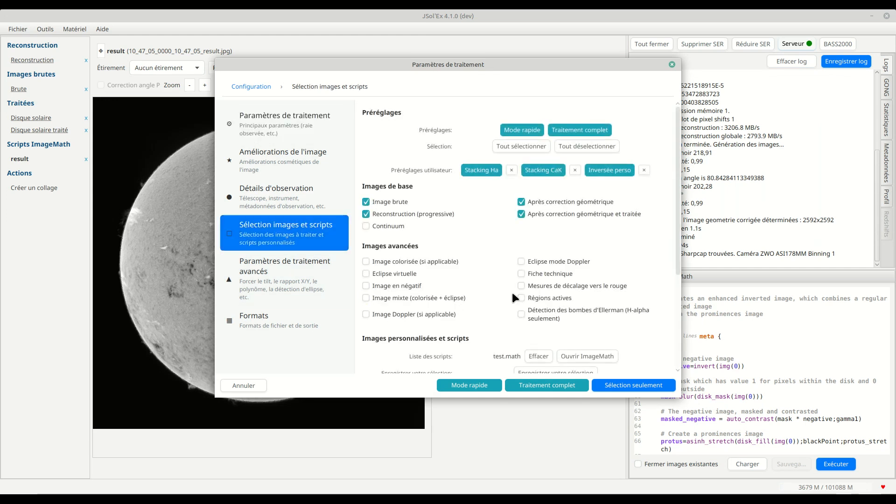
scroll(580, 291, "down", 3)
scroll(488, 346, "down", 4)
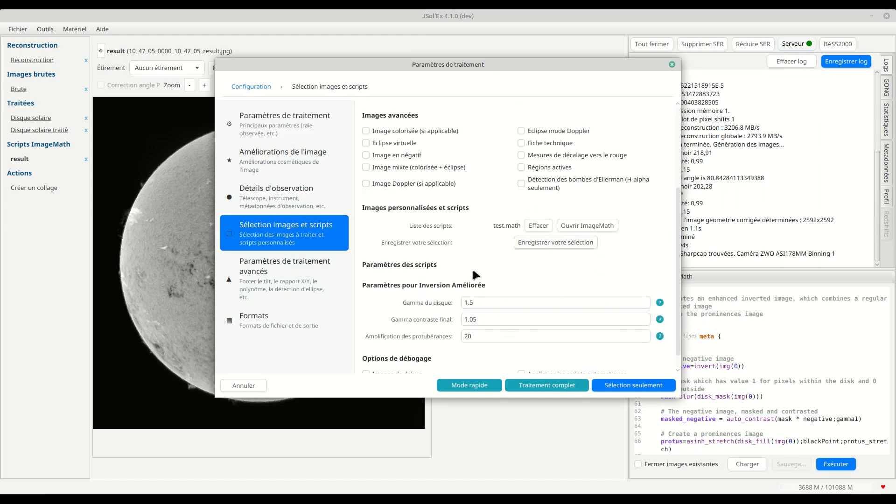
Step: Examine the gamma and prominence fields alongside the image selection and debug options, and close the processing parameters without processing
left_click(489, 302)
left_click(500, 316)
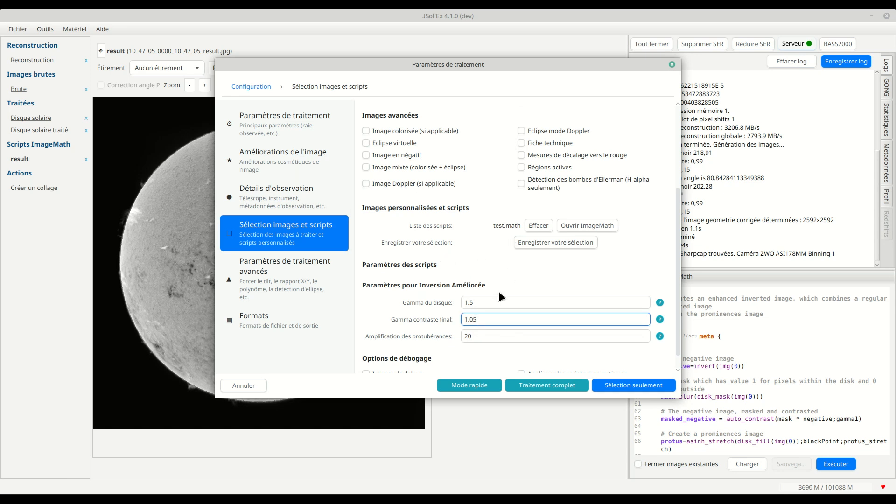
scroll(515, 279, "up", 1)
scroll(515, 279, "down", 1)
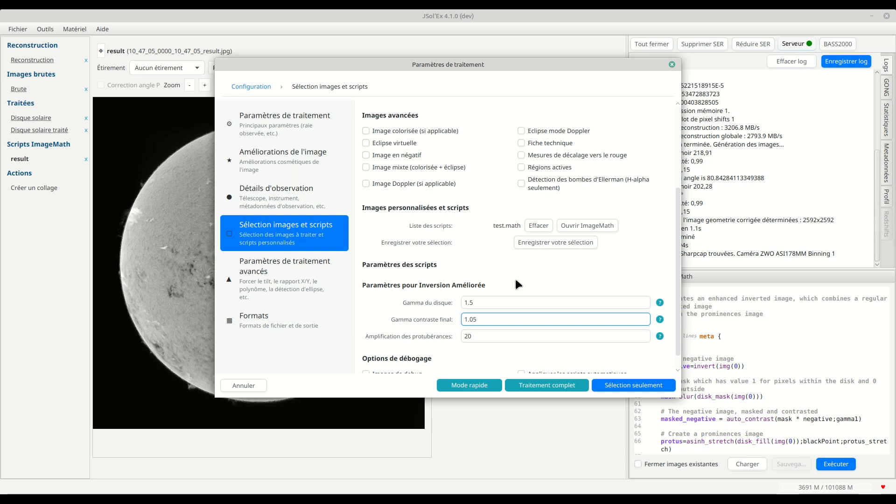
scroll(515, 283, "down", 1)
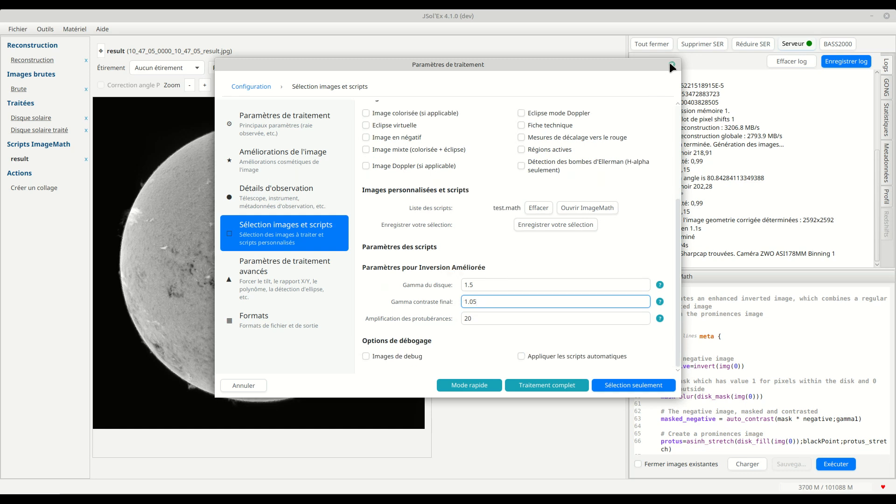
scroll(480, 220, "up", 10)
scroll(495, 204, "down", 10)
left_click(670, 65)
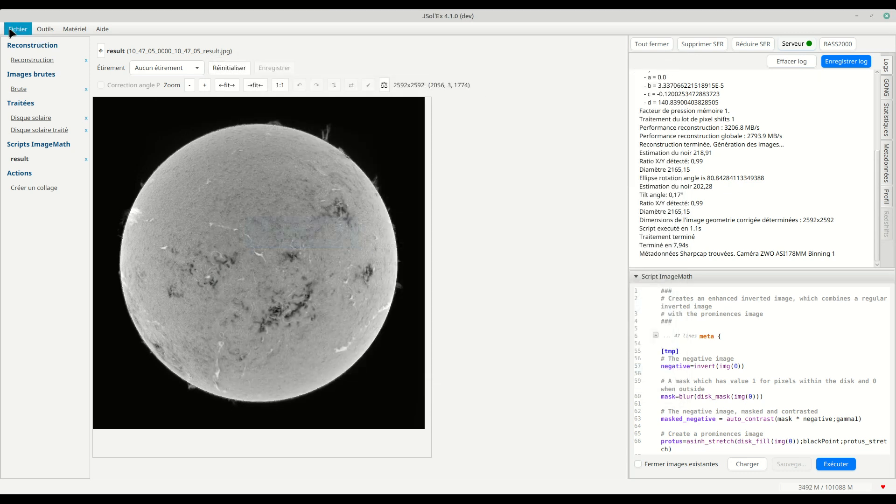
Step: Reopen the most recent SER file and run Traitement complet on it
left_click(10, 31)
mouse_move(55, 82)
left_click(166, 81)
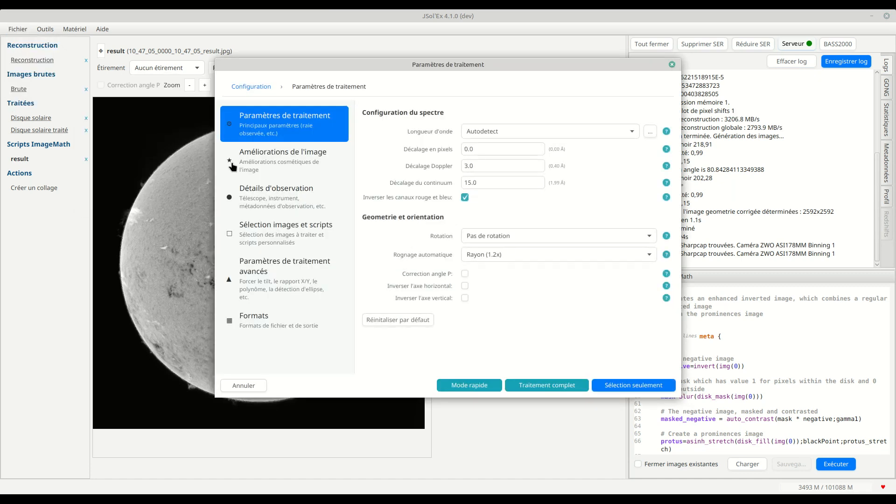
left_click(543, 386)
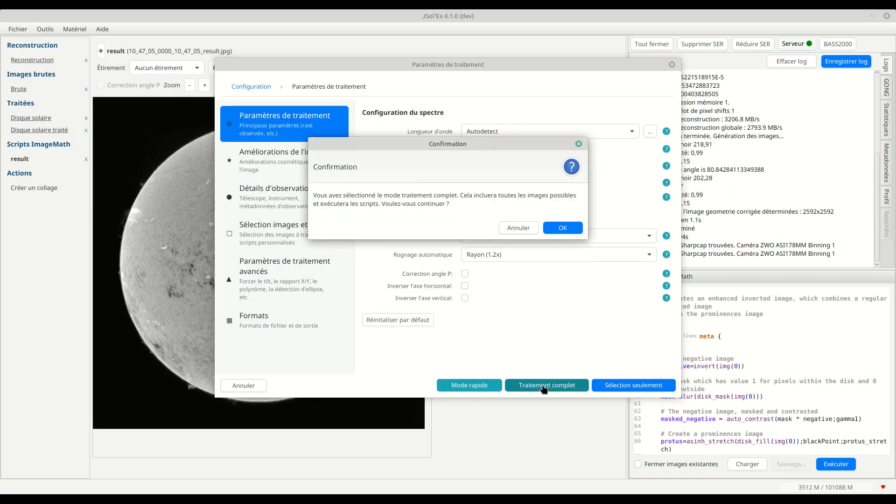
left_click(564, 231)
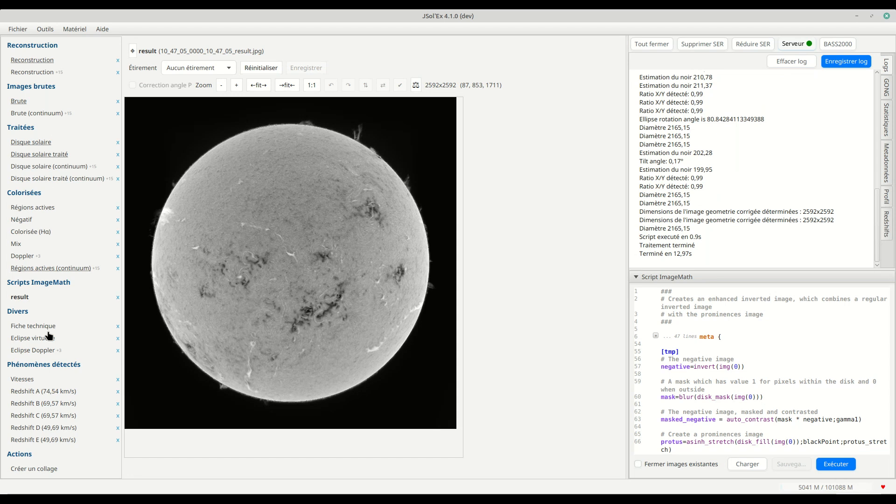
Step: Start a 2×2 collage with Disque solaire traité upper left, Mix lower left, Régions actives (continuum) lower right and Eclipse Doppler upper right
left_click(26, 471)
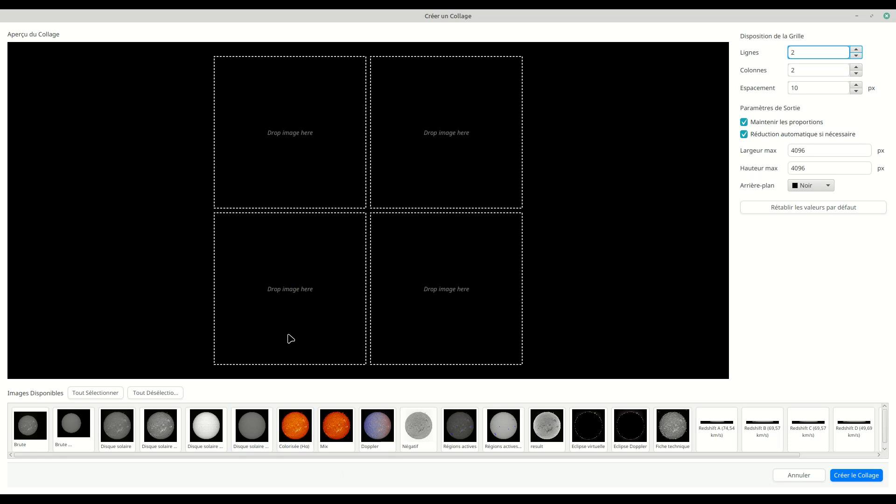
left_click(132, 441)
left_click(154, 442)
left_click_drag(155, 442, 287, 143)
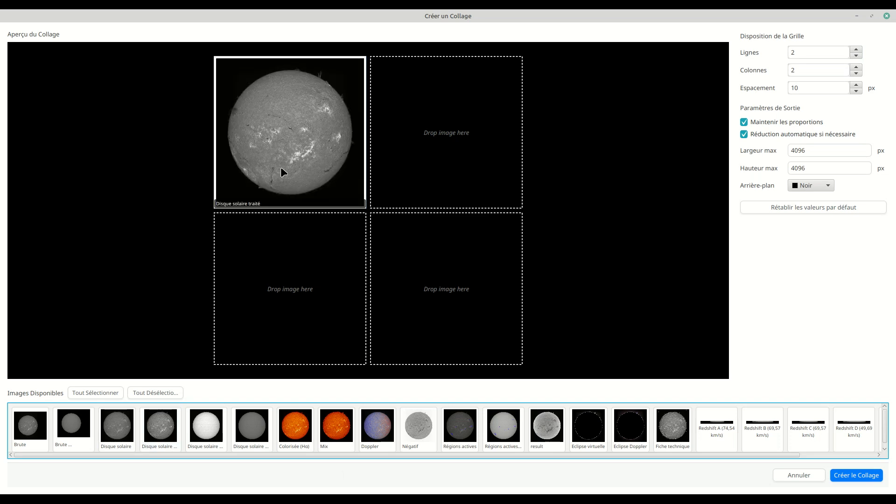
left_click(302, 428)
left_click_drag(332, 433, 326, 268)
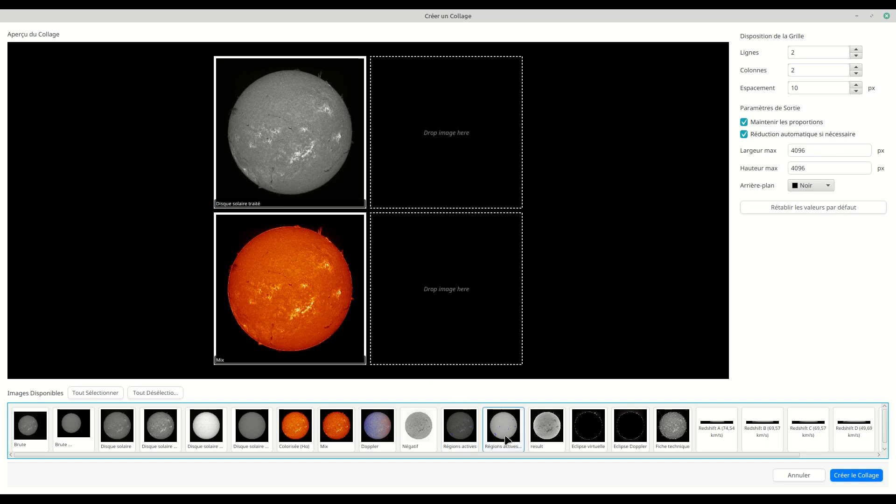
left_click_drag(506, 438, 422, 295)
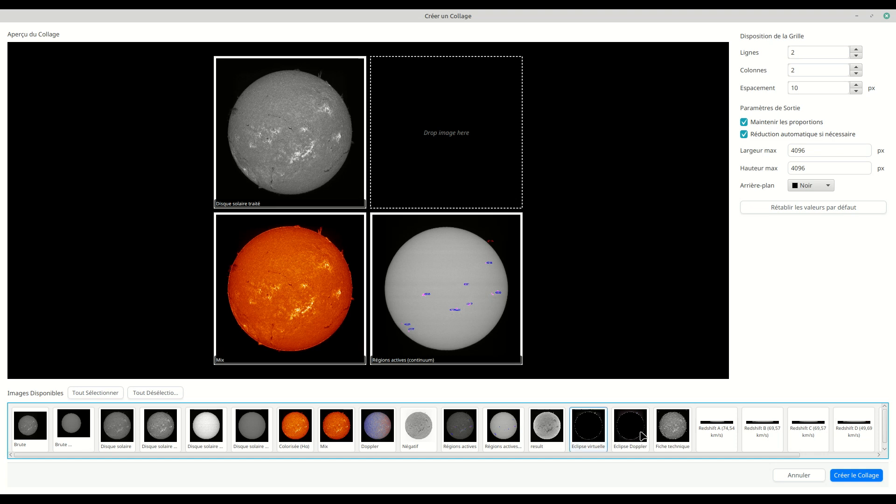
left_click_drag(637, 434, 435, 146)
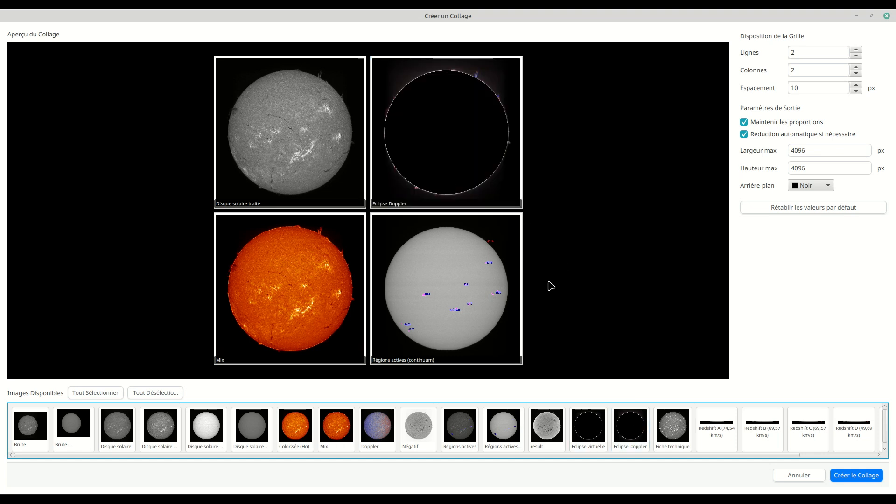
Step: Set the collage grid to 3 columns
left_click(855, 68)
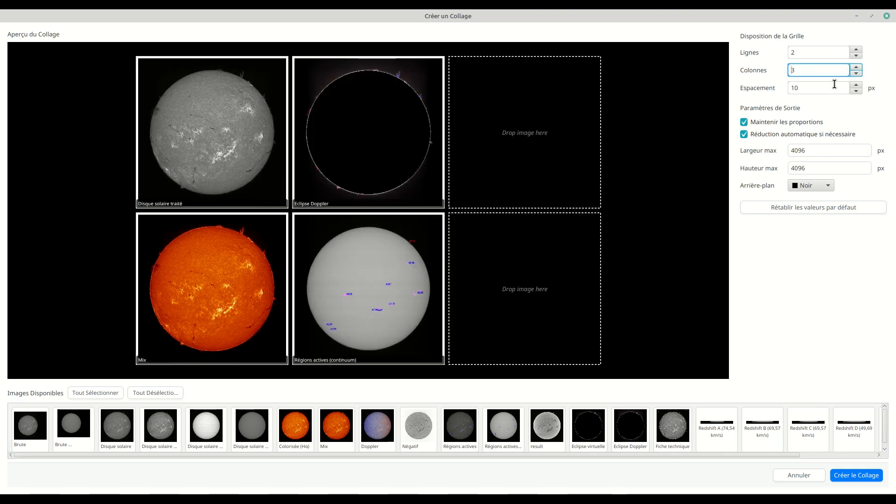
Step: Fill the third collage column with Doppler in the upper cell and Fiche technique in the lower cell, and create the collage
left_click_drag(391, 437, 525, 156)
left_click_drag(679, 441, 538, 329)
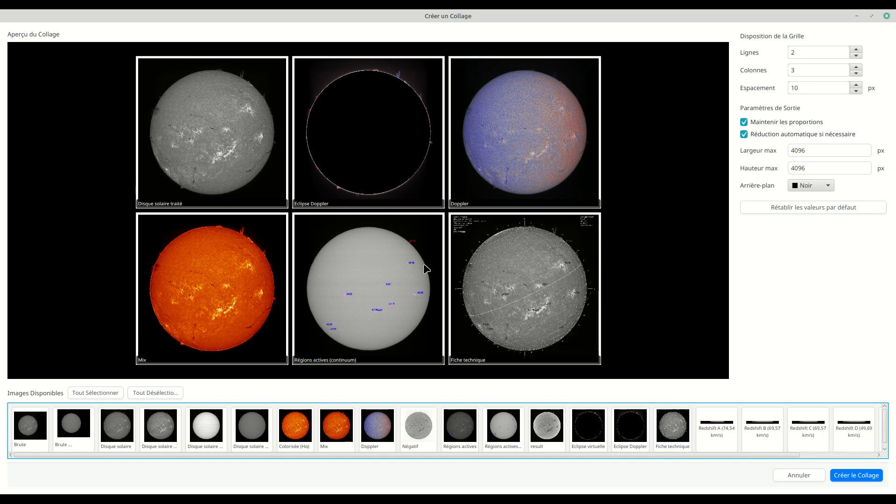
left_click(830, 150)
double_click(799, 150)
left_click(814, 168)
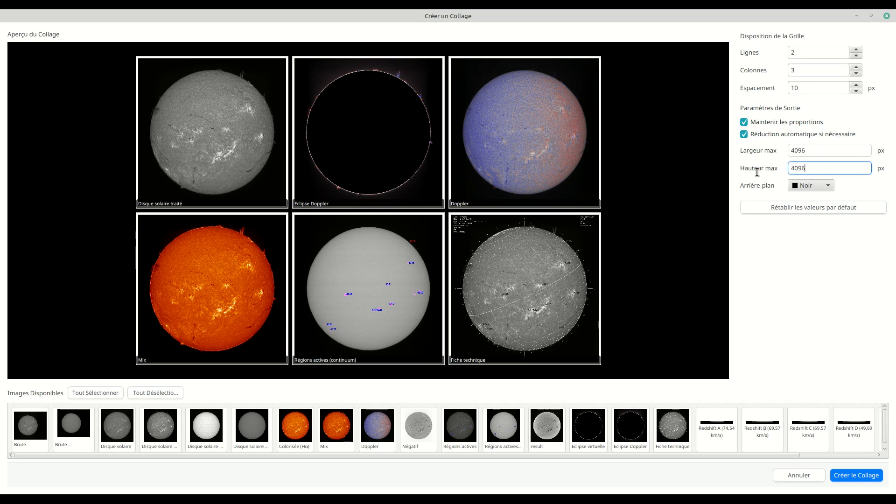
double_click(815, 151)
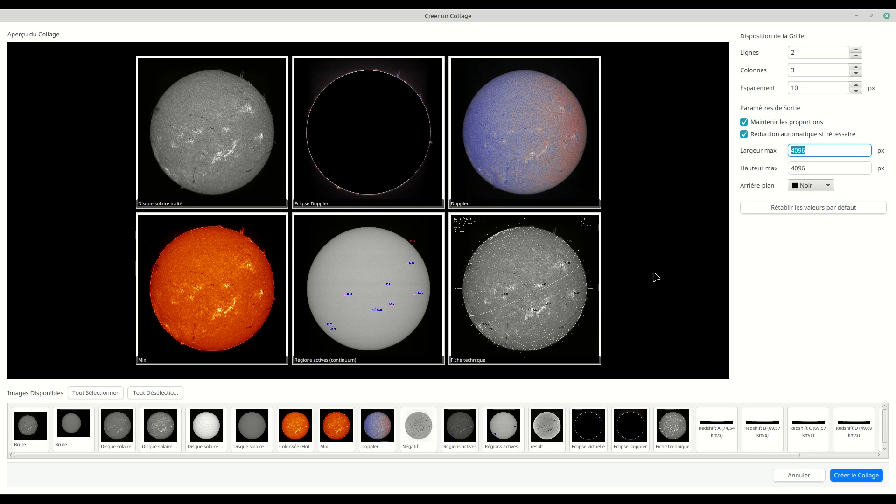
left_click(844, 472)
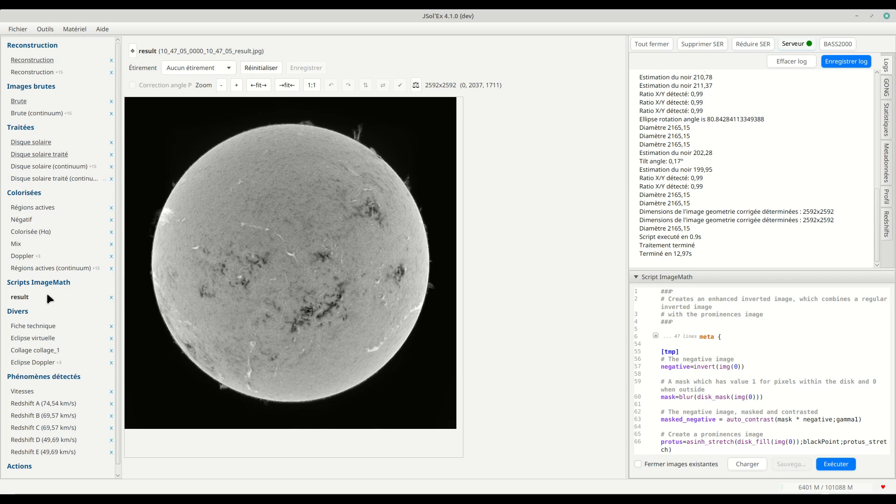
Step: Display the newly created collage from the Divers group of images
scroll(66, 277, "down", 1)
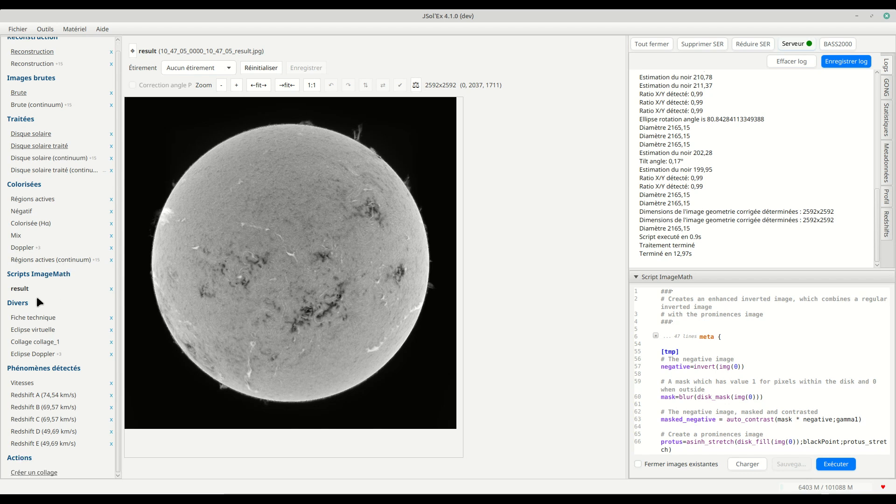
scroll(41, 362, "up", 1)
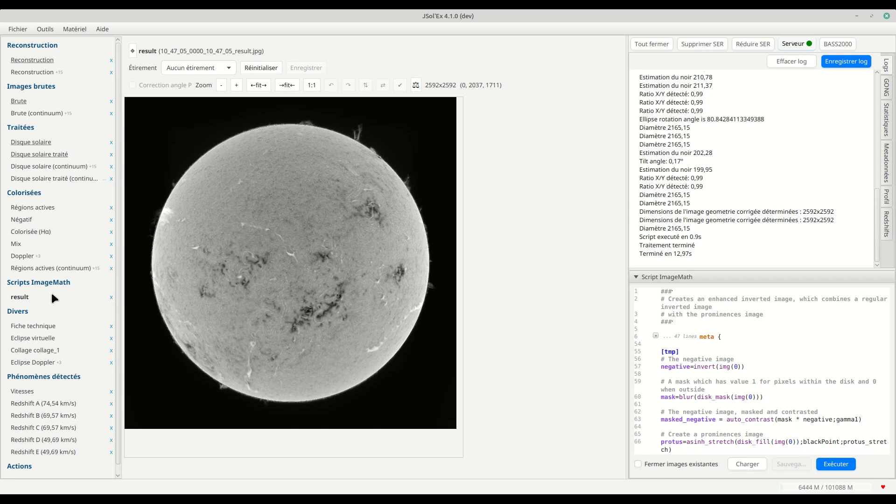
left_click(35, 350)
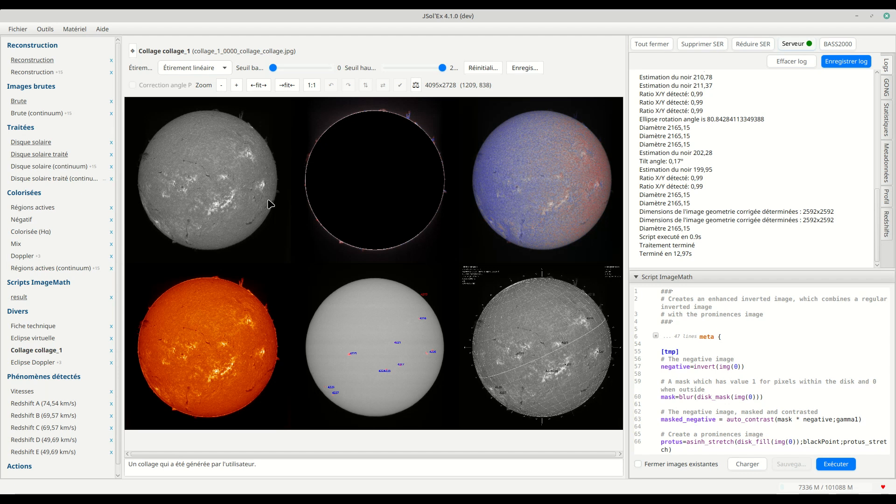
Step: Examine the collage's Eclipse Doppler, Doppler, Disque solaire traité and Fiche technique images in close-up, and return to the full view
scroll(270, 204, "up", 3)
left_click_drag(444, 284, 147, 252)
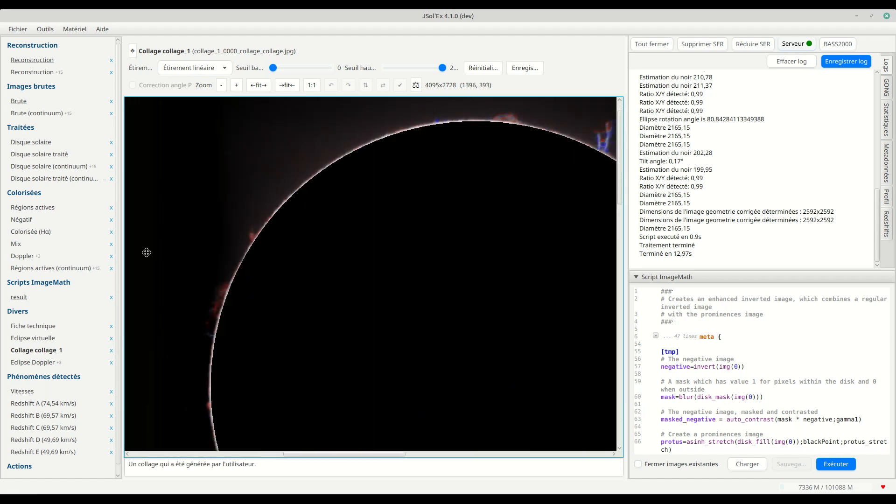
scroll(135, 250, "down", 3)
scroll(371, 112, "up", 3)
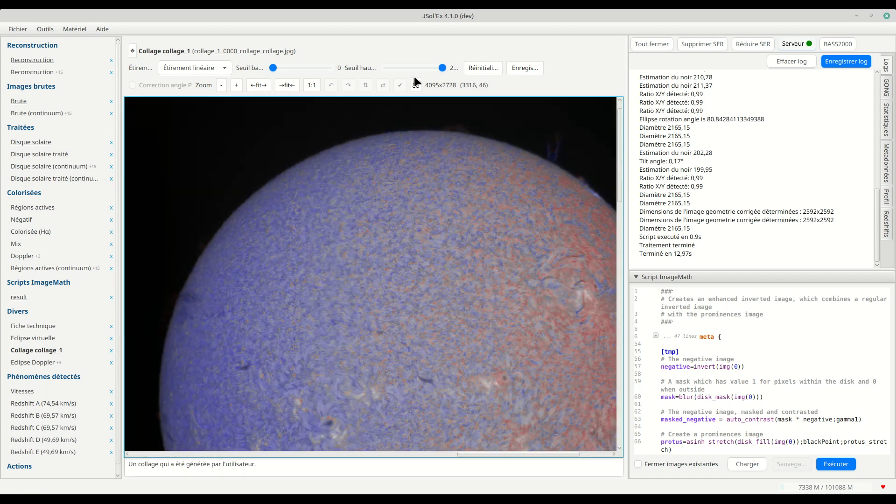
scroll(395, 258, "down", 5)
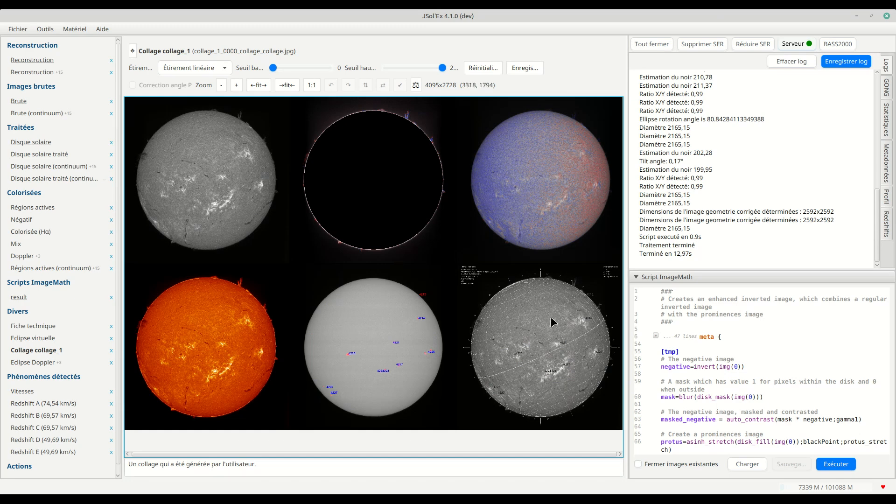
scroll(464, 290, "up", 5)
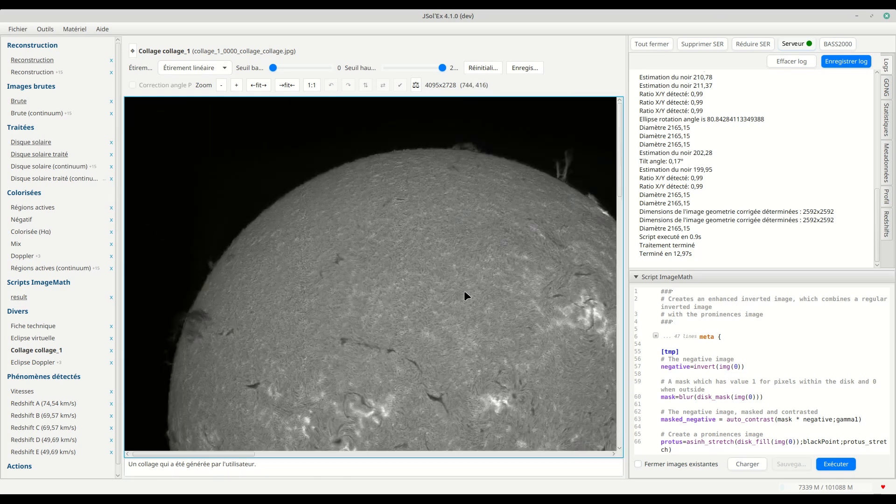
scroll(445, 282, "down", 5)
left_click_drag(201, 455, 532, 448)
scroll(428, 356, "up", 3)
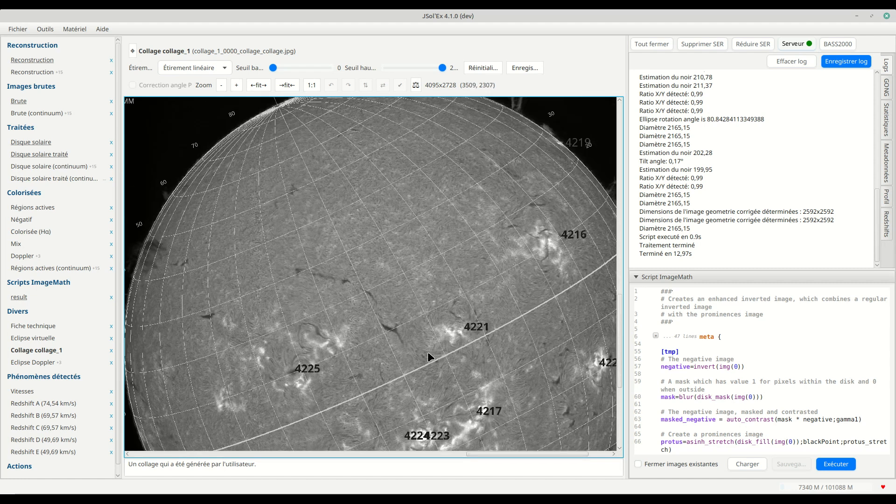
scroll(386, 293, "down", 5)
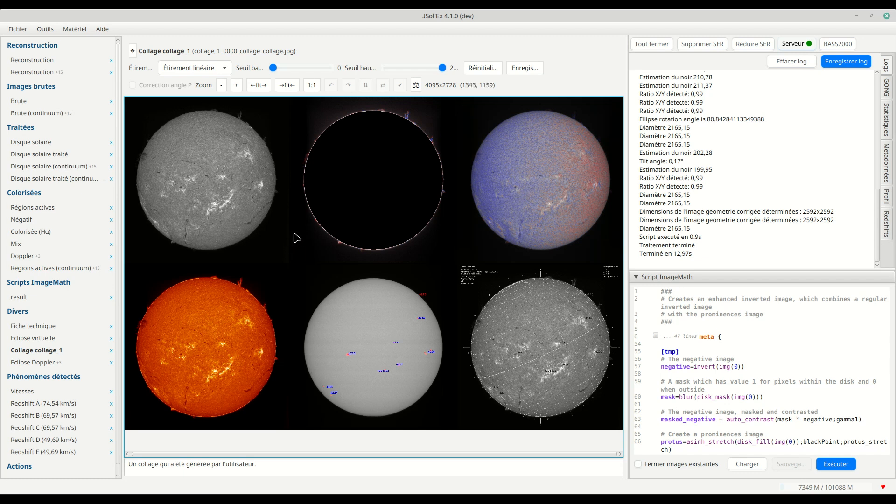
left_click(102, 29)
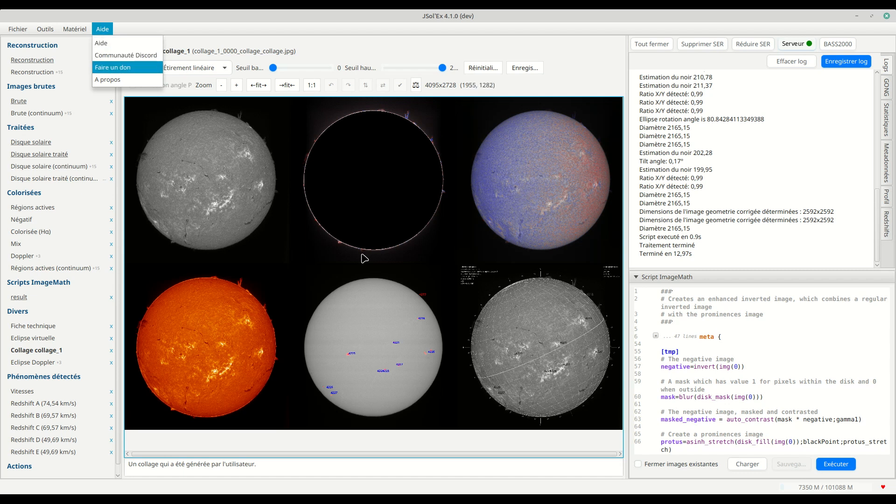
left_click(373, 301)
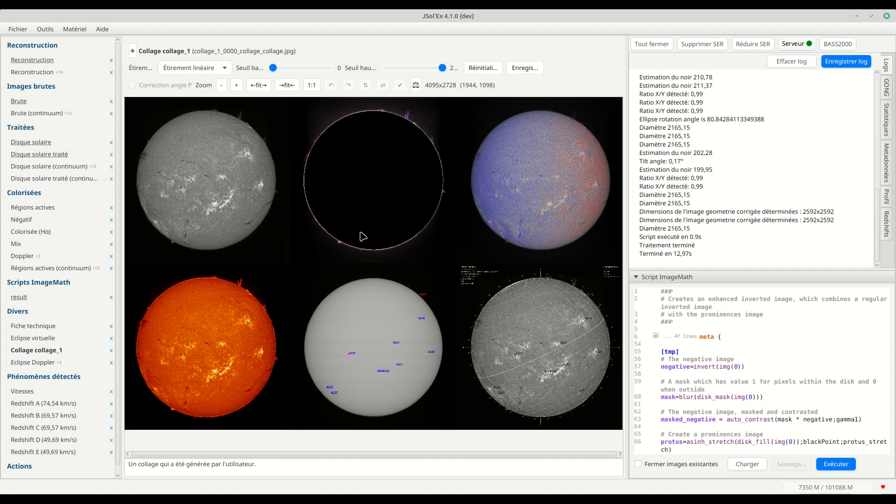